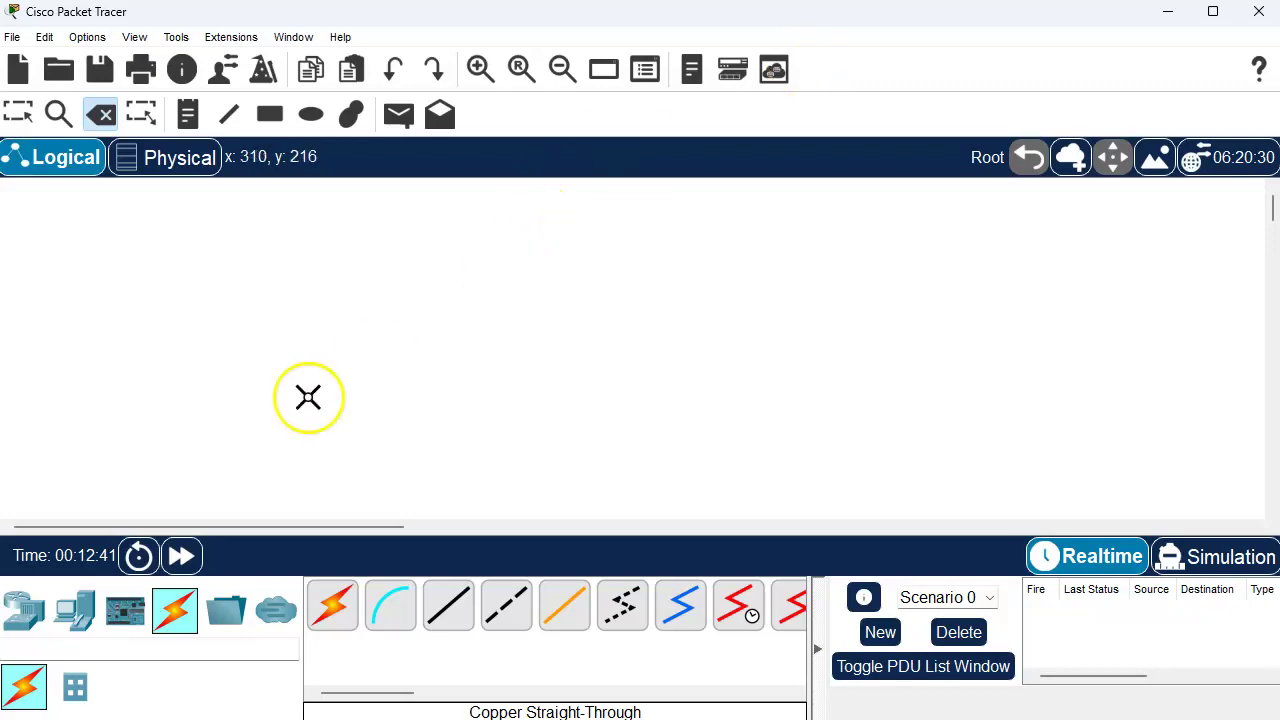
Step: Place a 1941 router, a 2960 switch and a PC in a row from left to right on the workspace
click(28, 610)
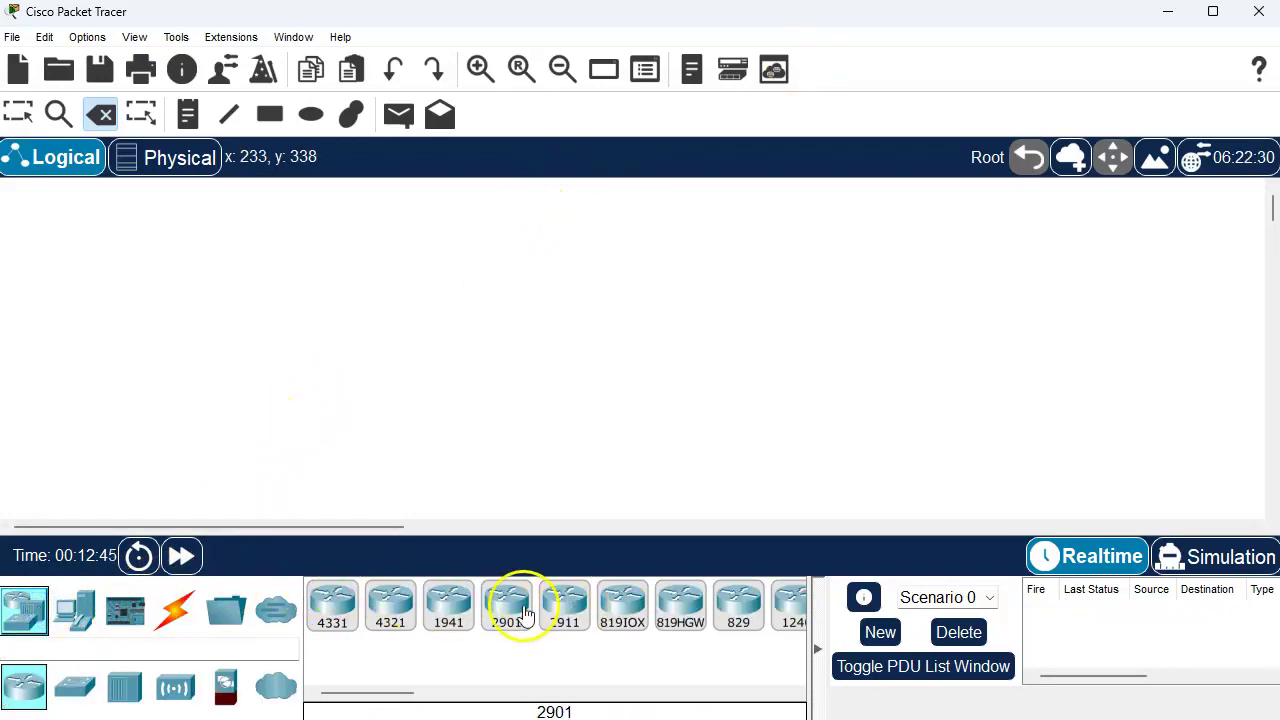
drag(449, 606, 237, 338)
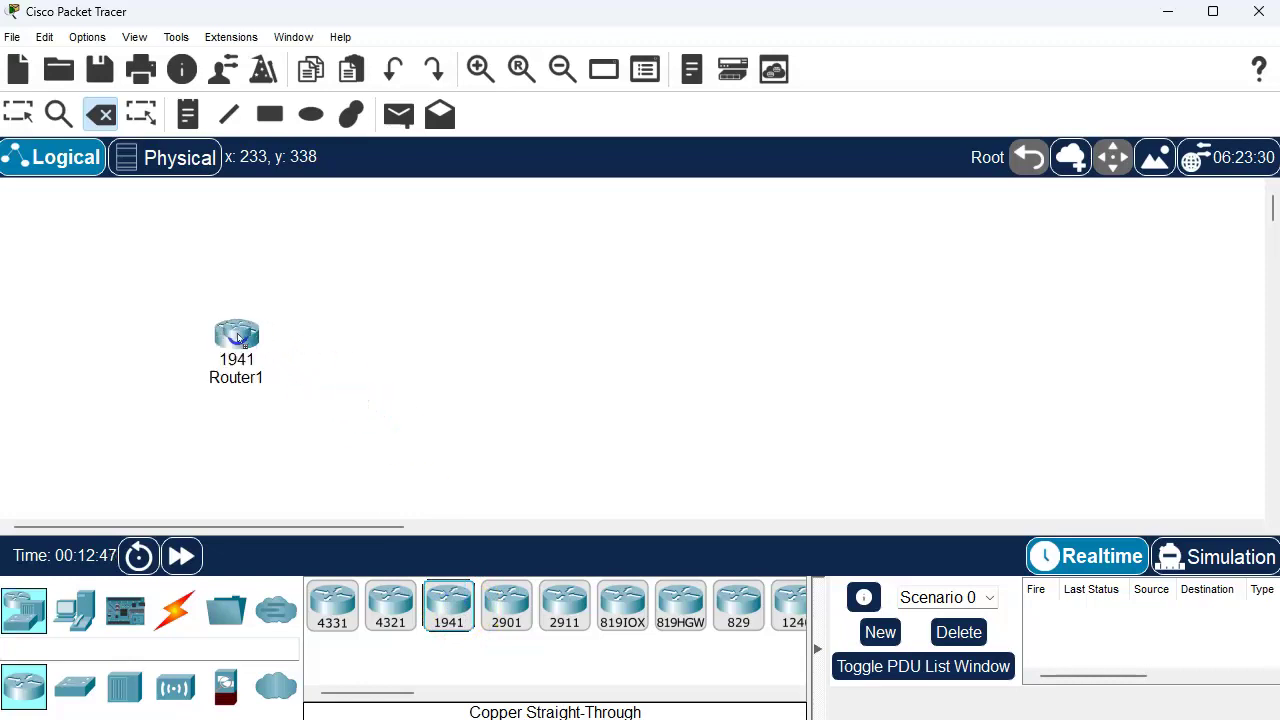
click(75, 686)
click(341, 598)
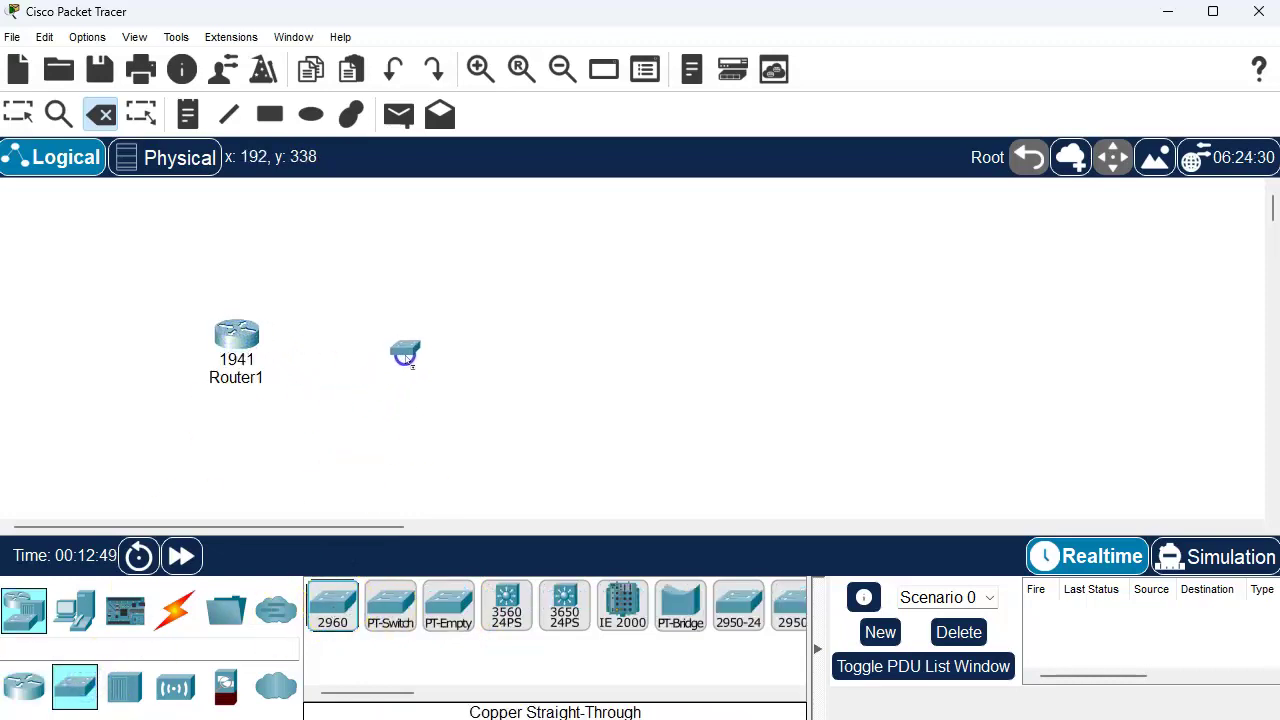
click(410, 350)
click(78, 622)
click(331, 600)
click(618, 346)
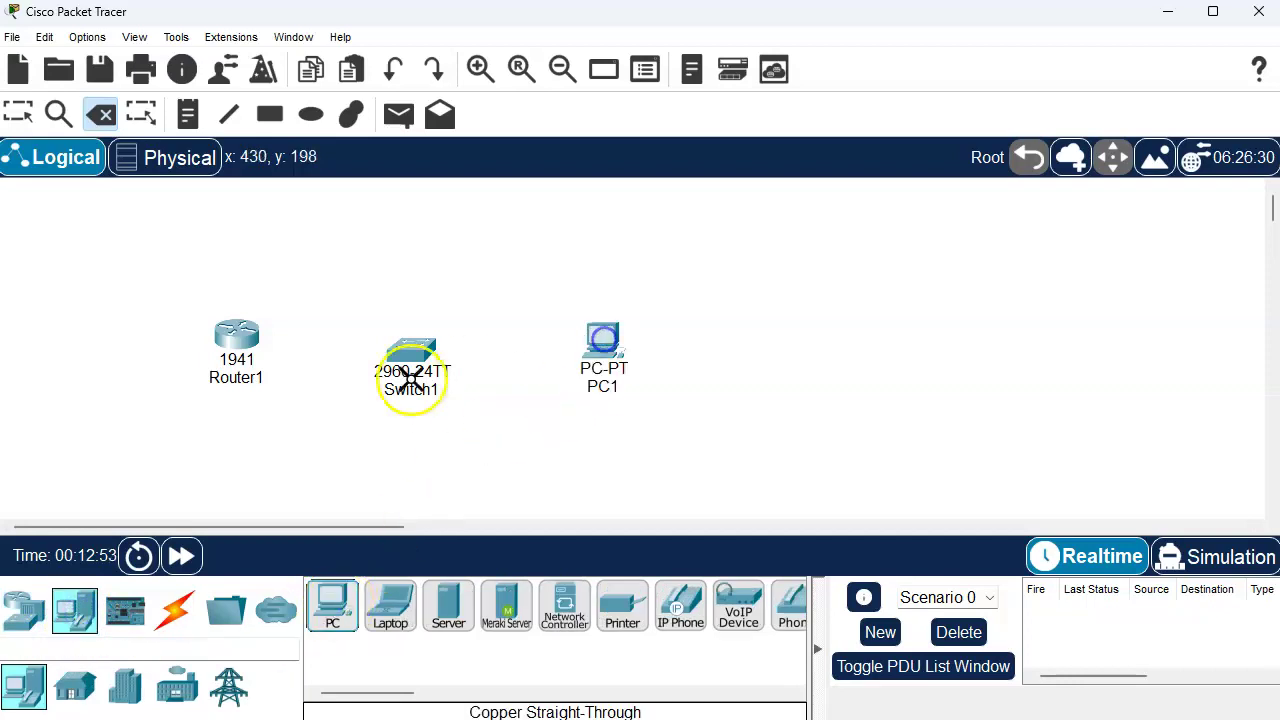
Step: Shift the switch and the PC slightly toward the router so the three devices line up horizontally
click(18, 114)
drag(408, 348, 393, 338)
drag(596, 343, 569, 339)
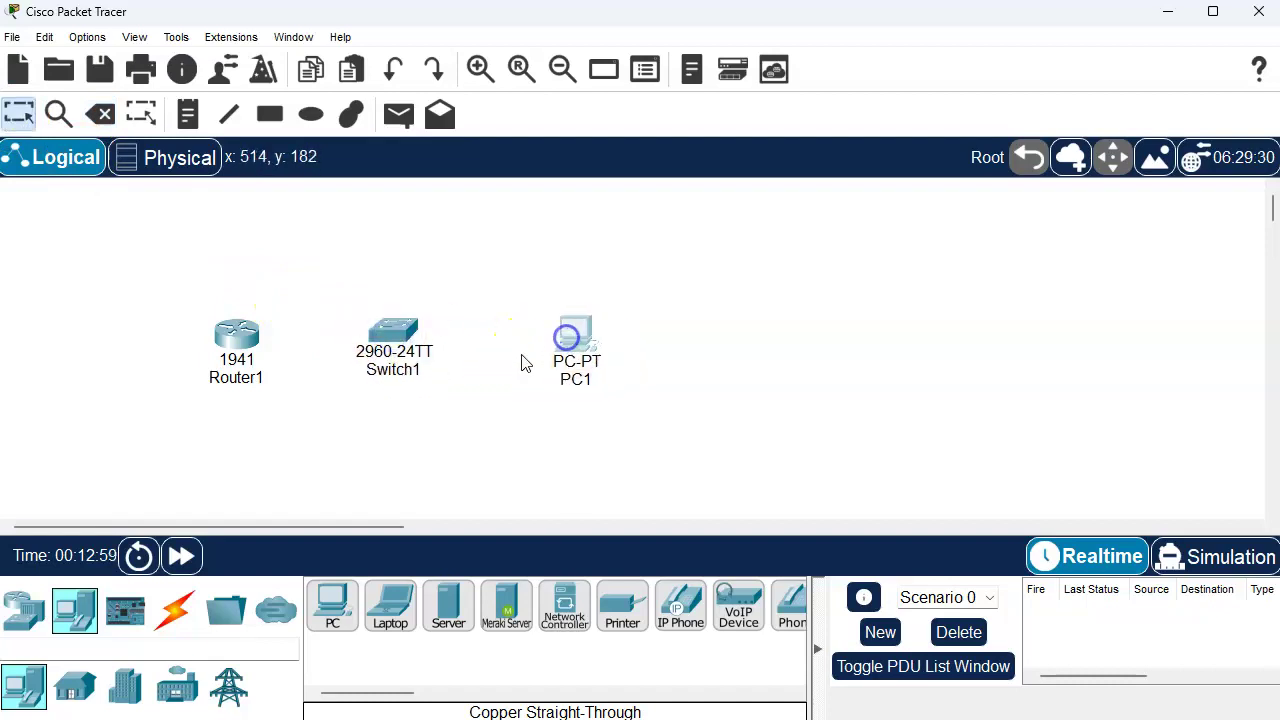
Step: Connect the router's GigabitEthernet0/0 to the switch's FastEthernet0/1 with a copper straight-through cable
click(174, 610)
click(449, 606)
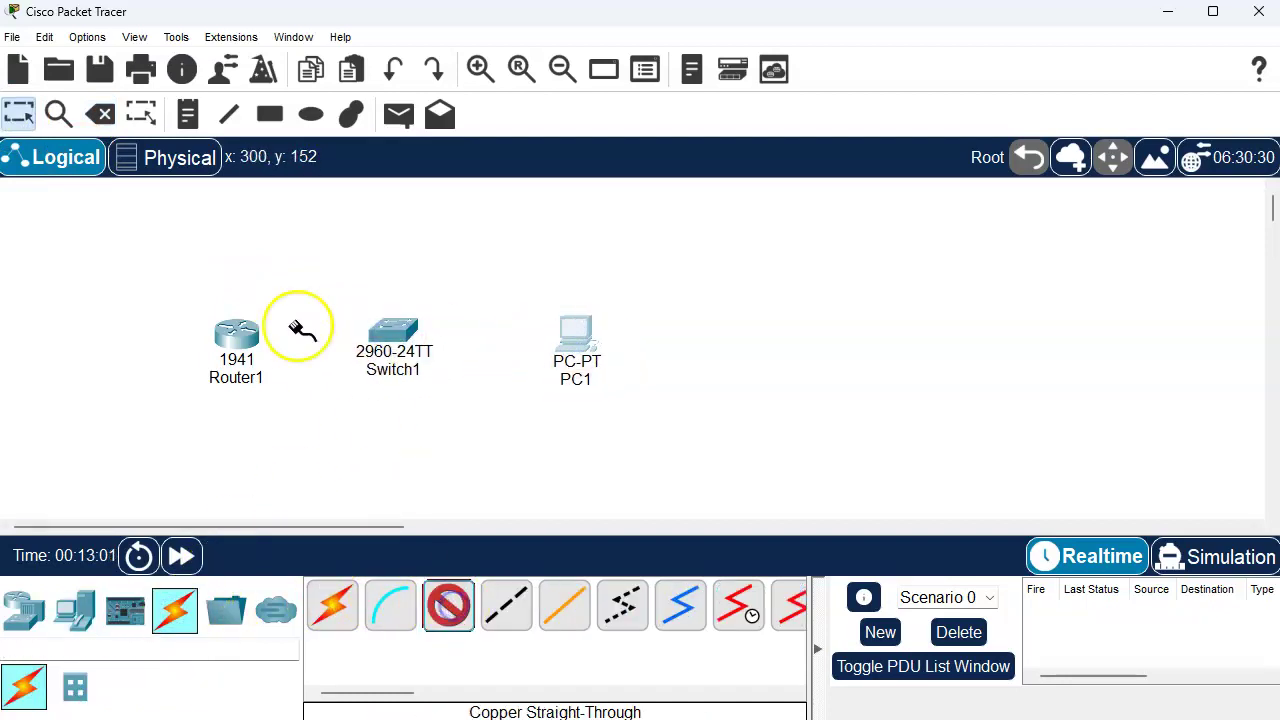
click(236, 336)
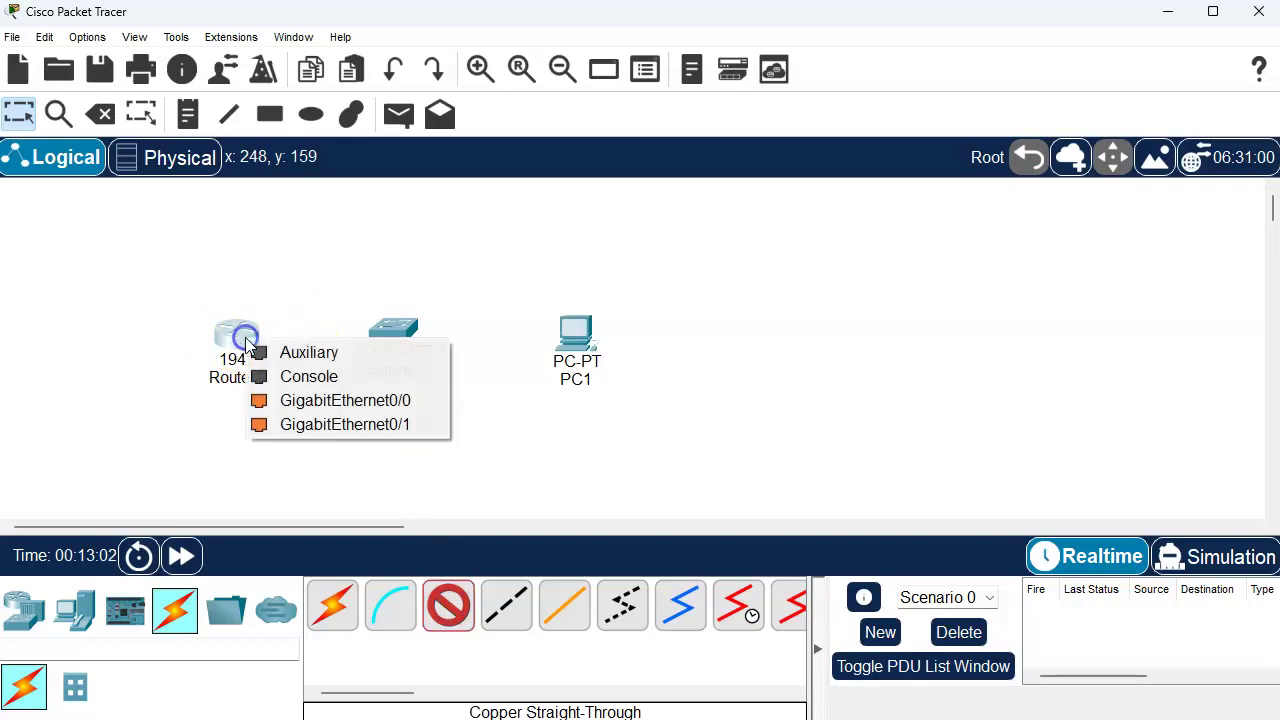
click(345, 402)
click(393, 338)
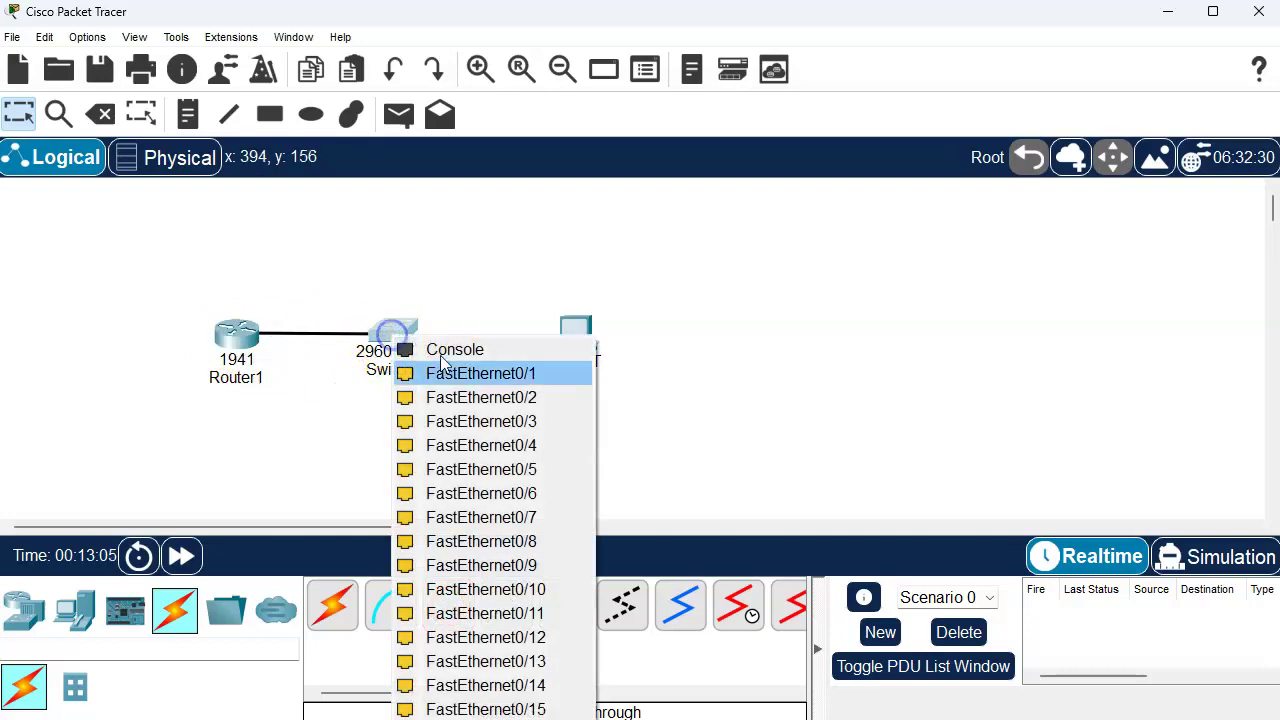
click(470, 373)
Step: Connect the switch's FastEthernet0/2 to the PC's FastEthernet0 with a copper straight-through cable
click(447, 606)
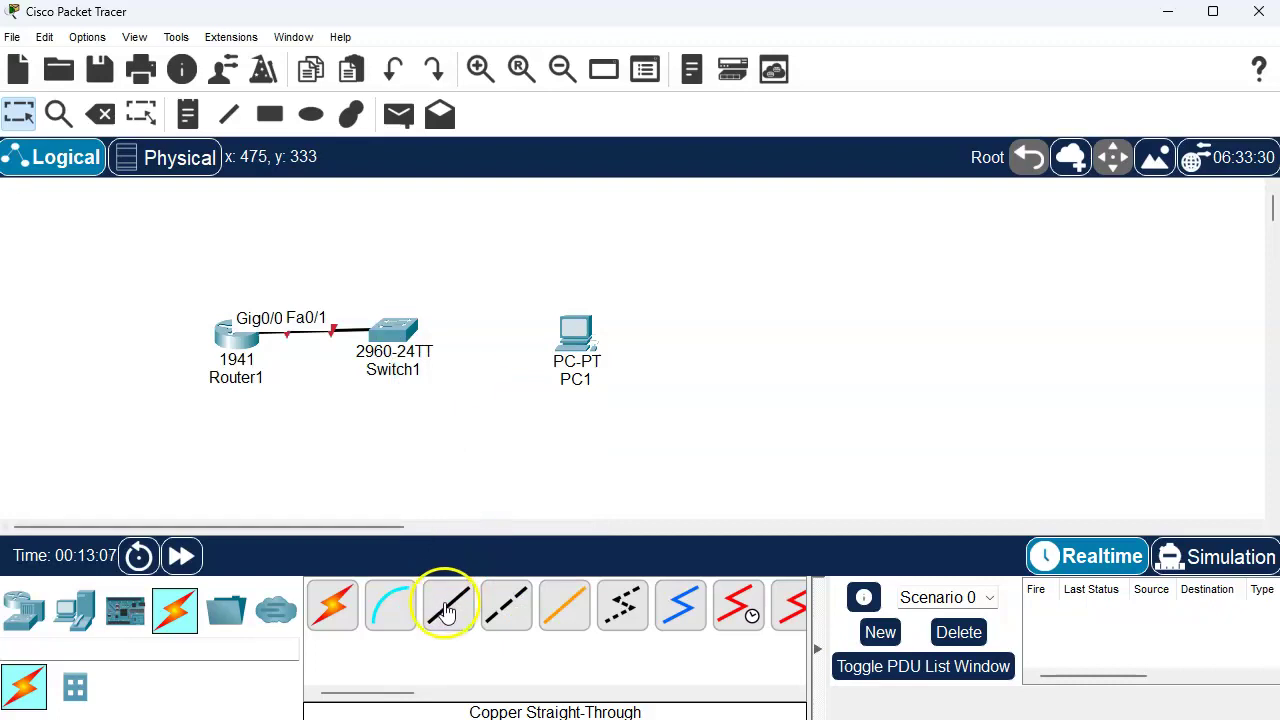
click(403, 332)
click(460, 368)
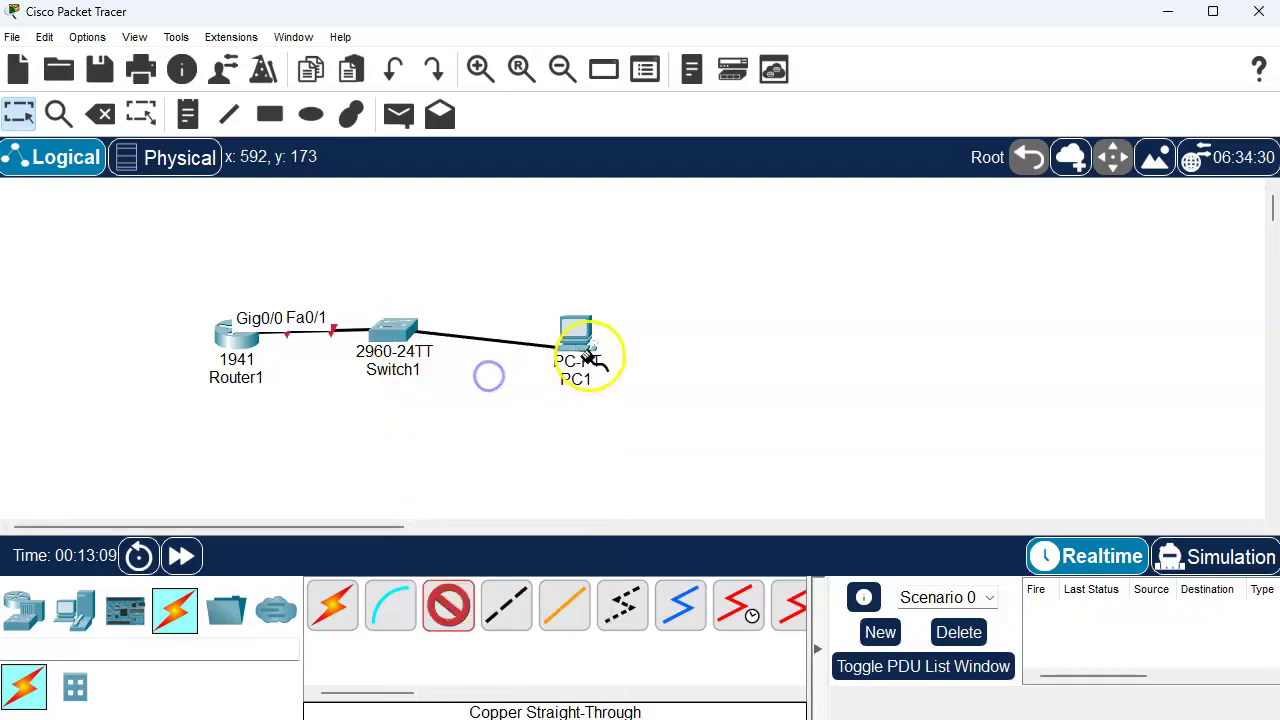
click(575, 335)
click(691, 428)
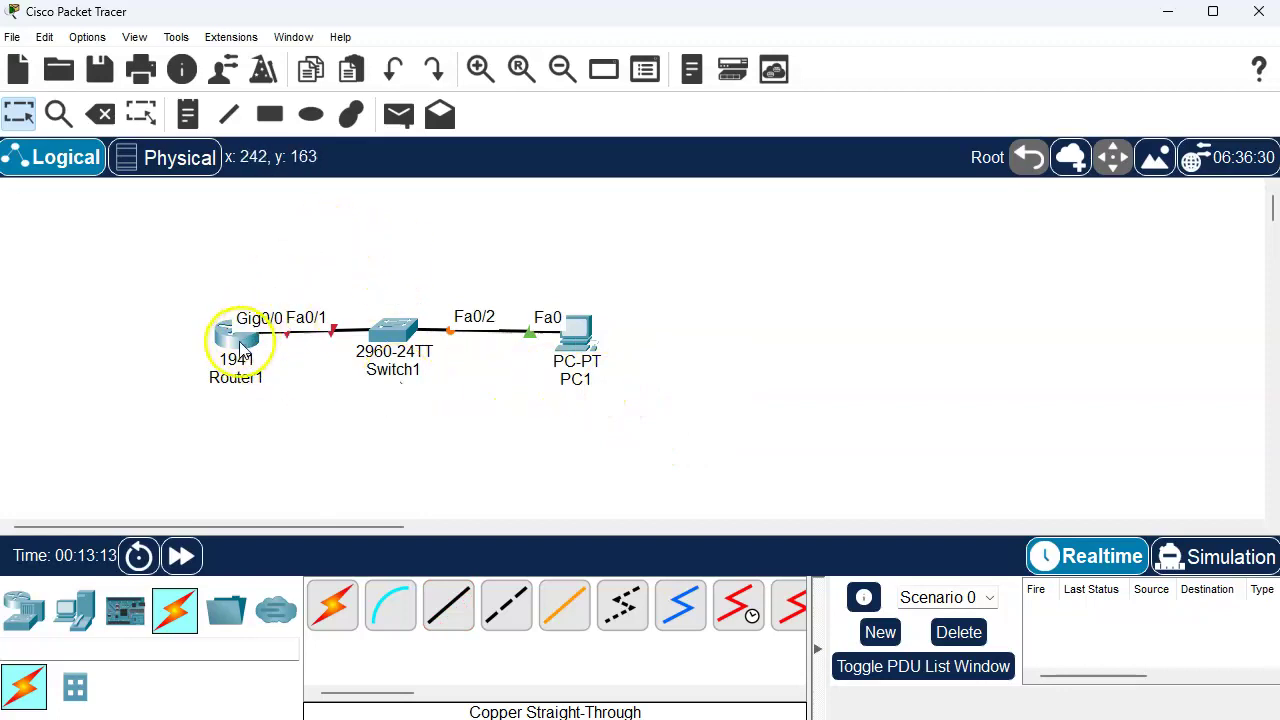
Step: Nudge the router and the PC slightly up and to the left to tidy the row of devices
drag(242, 350, 231, 343)
drag(595, 346, 583, 341)
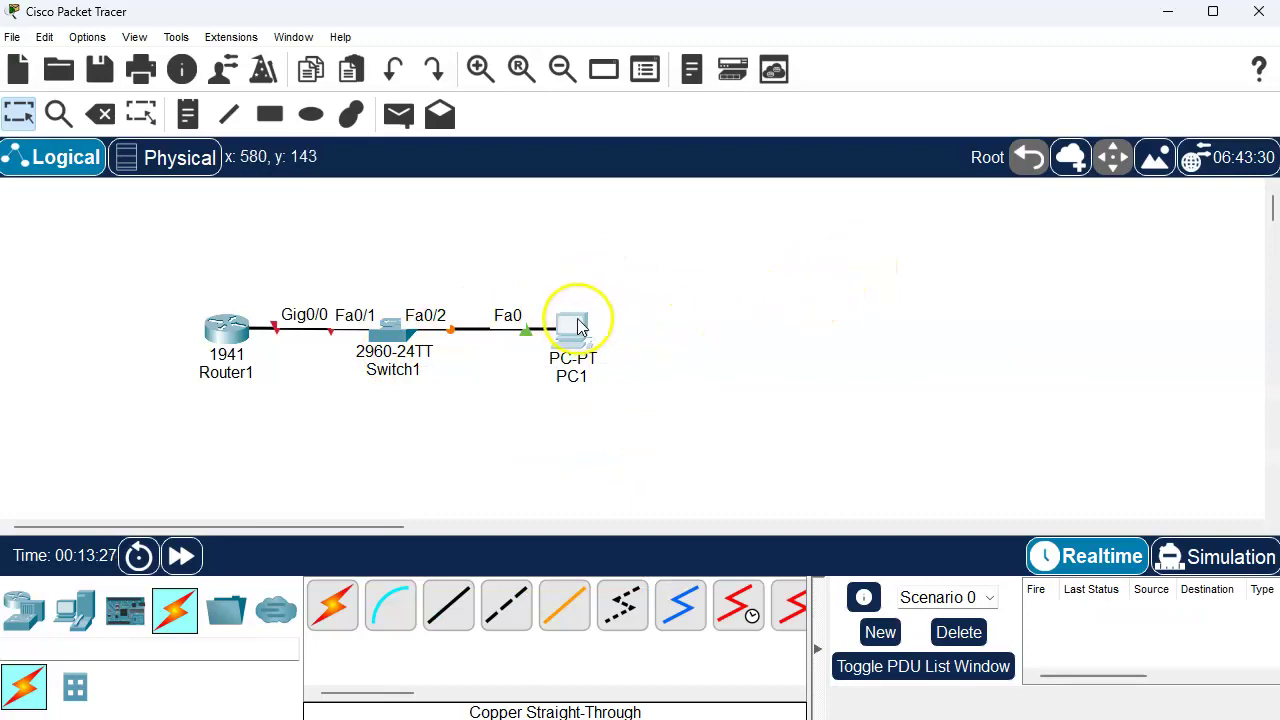
mouse_move(578, 340)
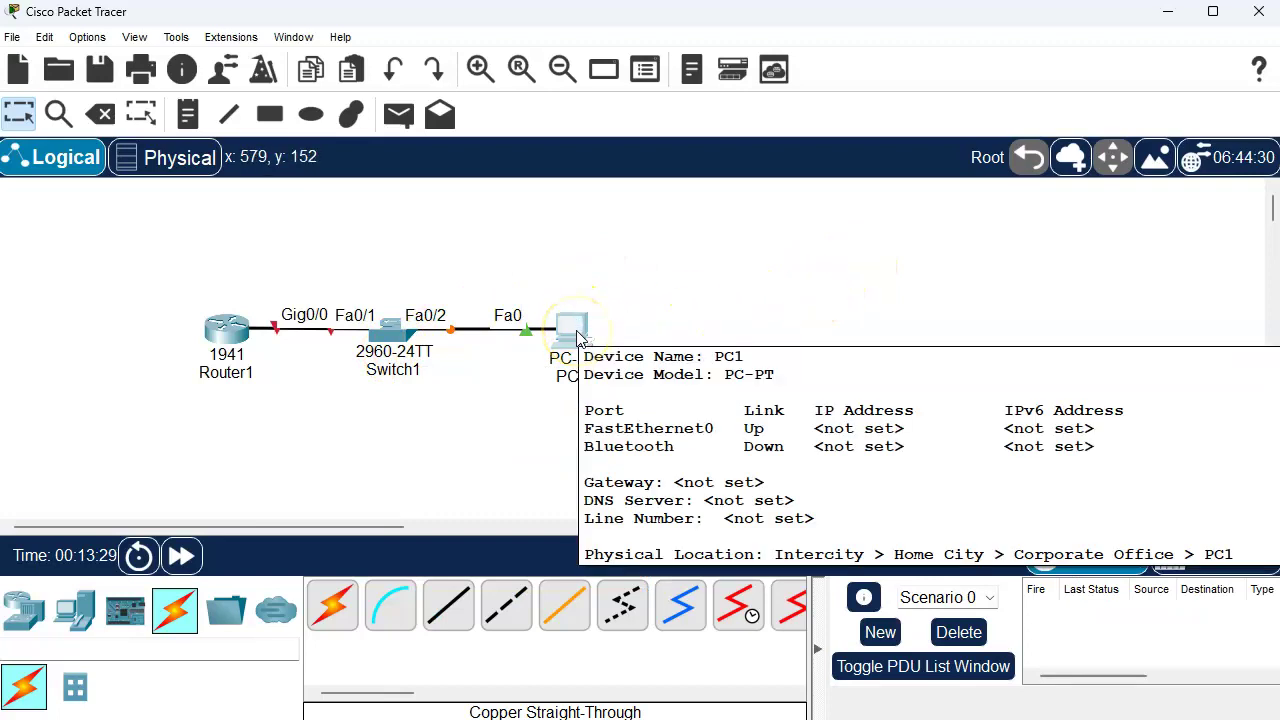
Step: Open the router's command line and decline the initial configuration dialog with no
click(207, 350)
drag(781, 90, 985, 26)
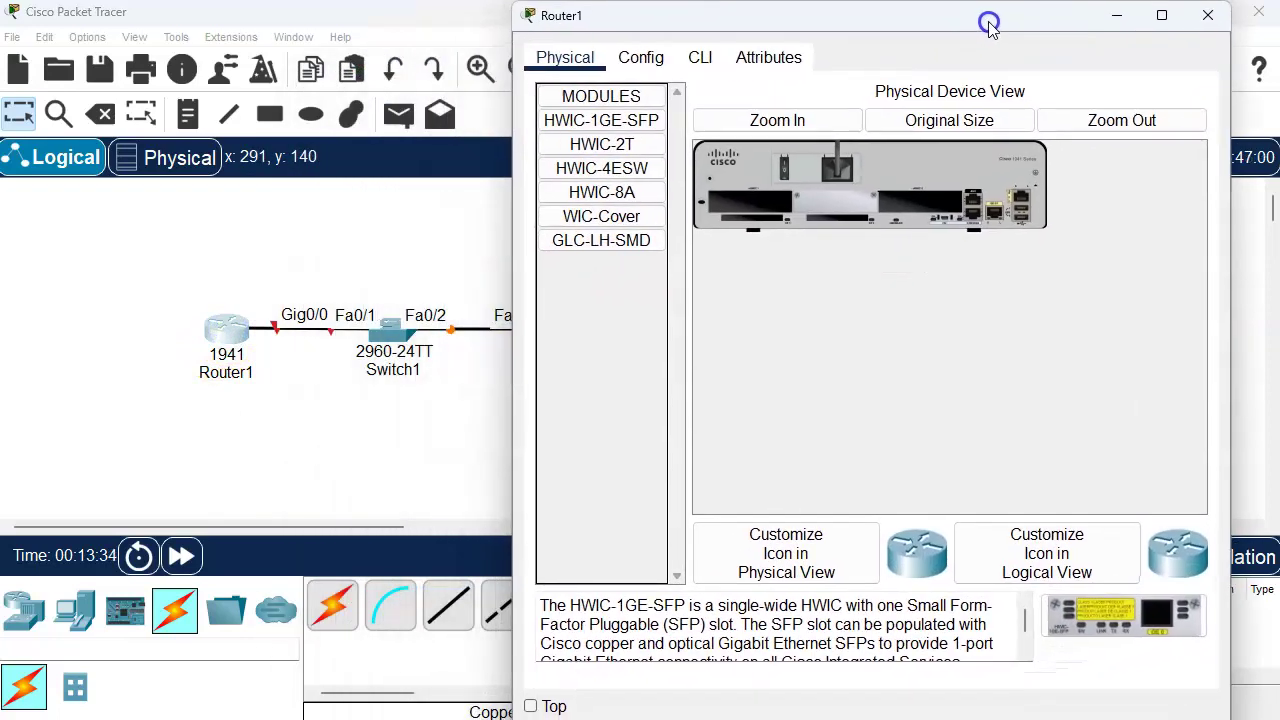
click(703, 58)
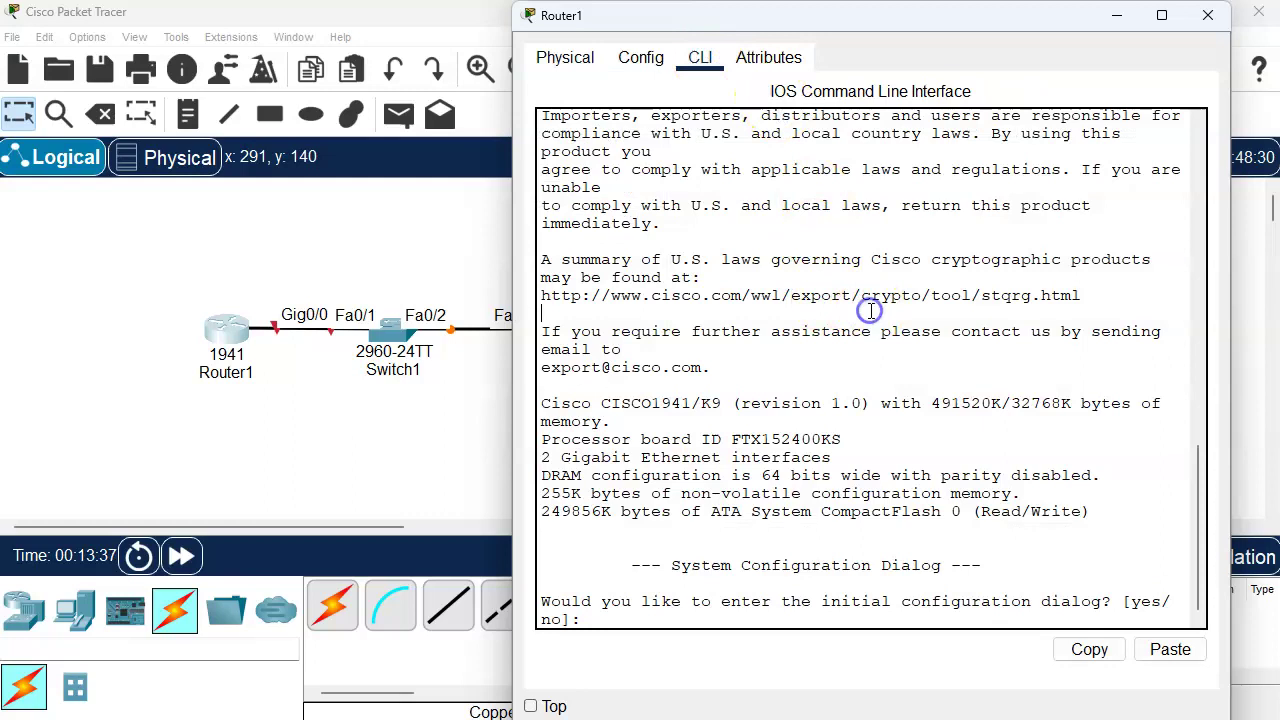
text(no)
key(Return)
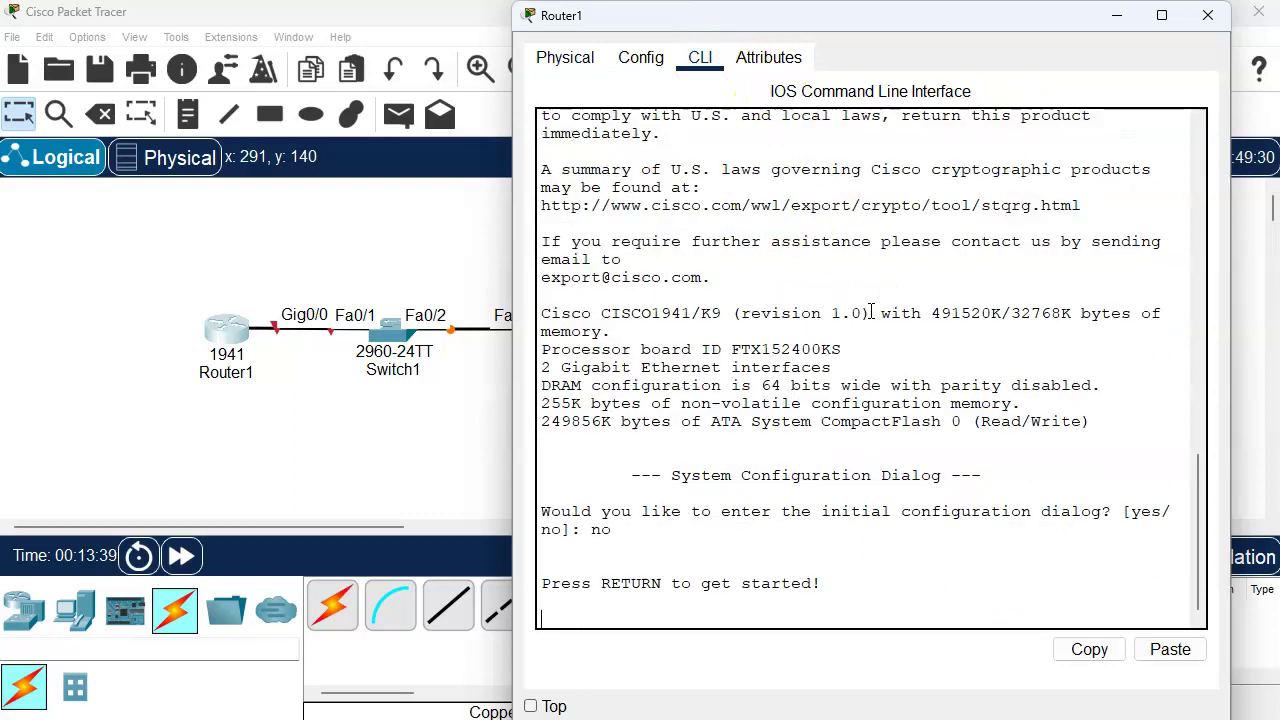
key(Return)
Step: Enter global configuration mode on the router and enable IPv6 routing with ipv6 unicast-routing
text(en)
key(Return)
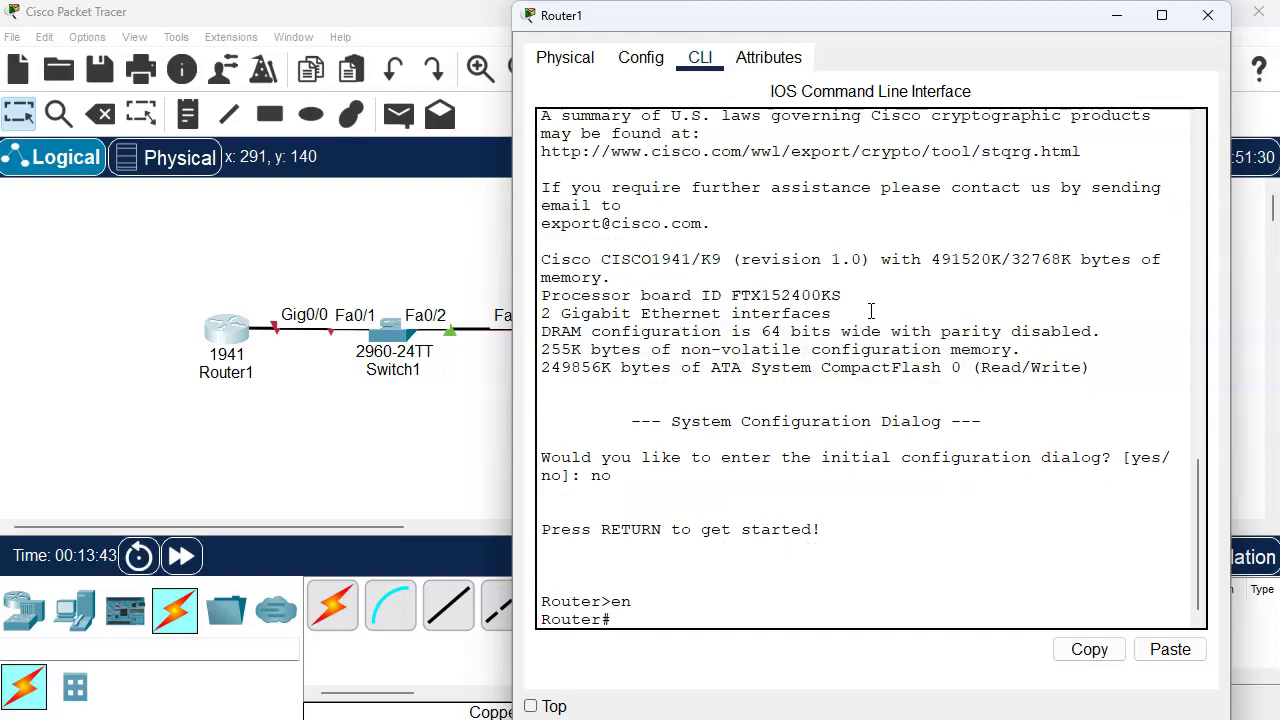
text(conf t)
key(Return)
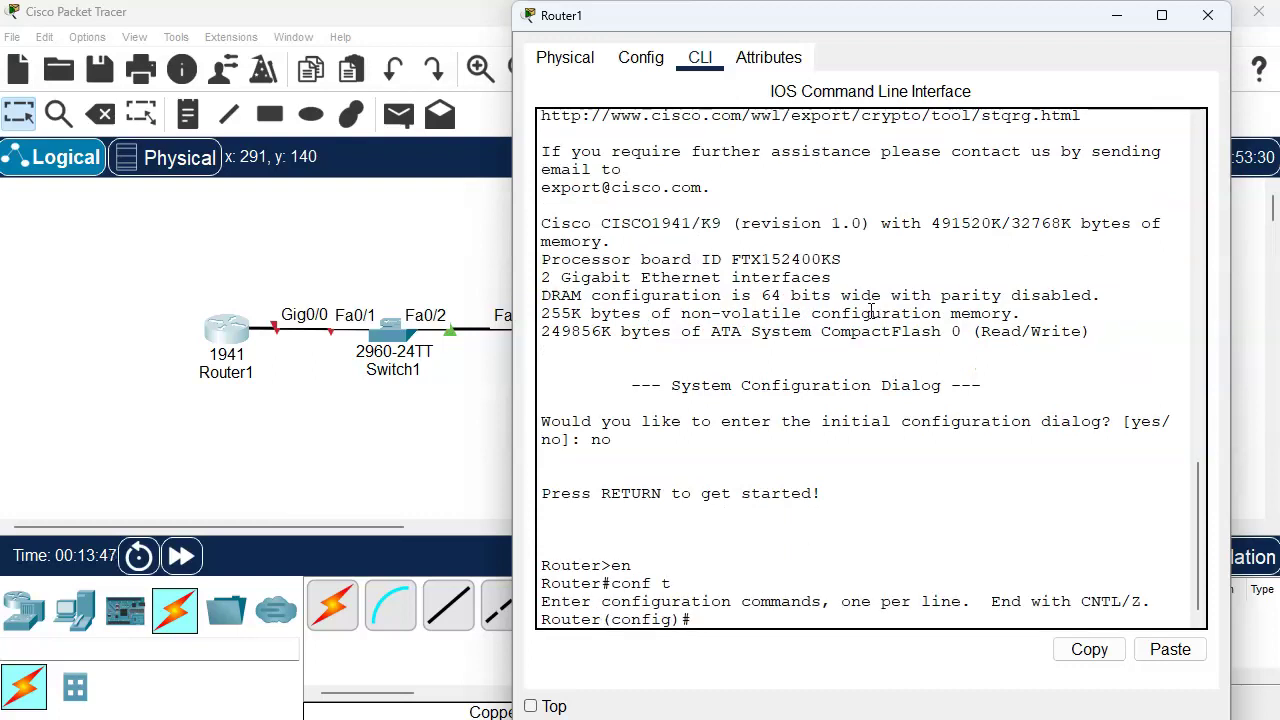
drag(892, 20, 902, 22)
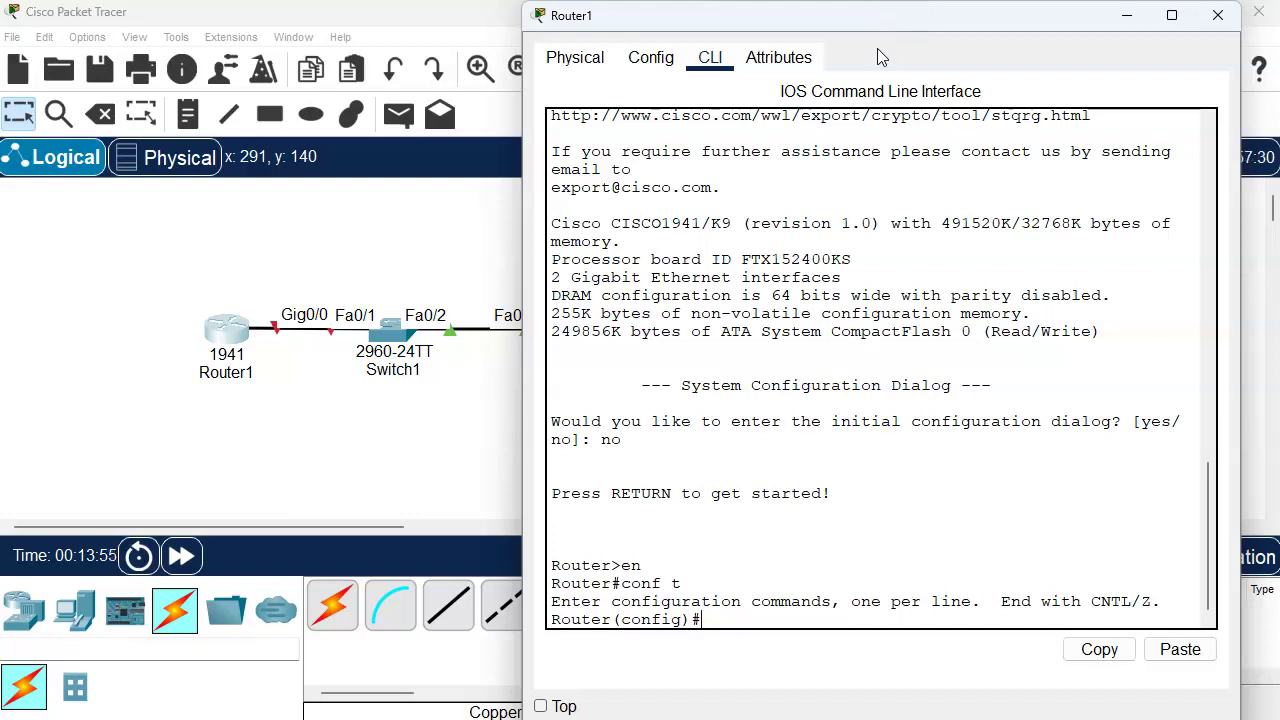
text(ipv6 unicast-routing)
key(Return)
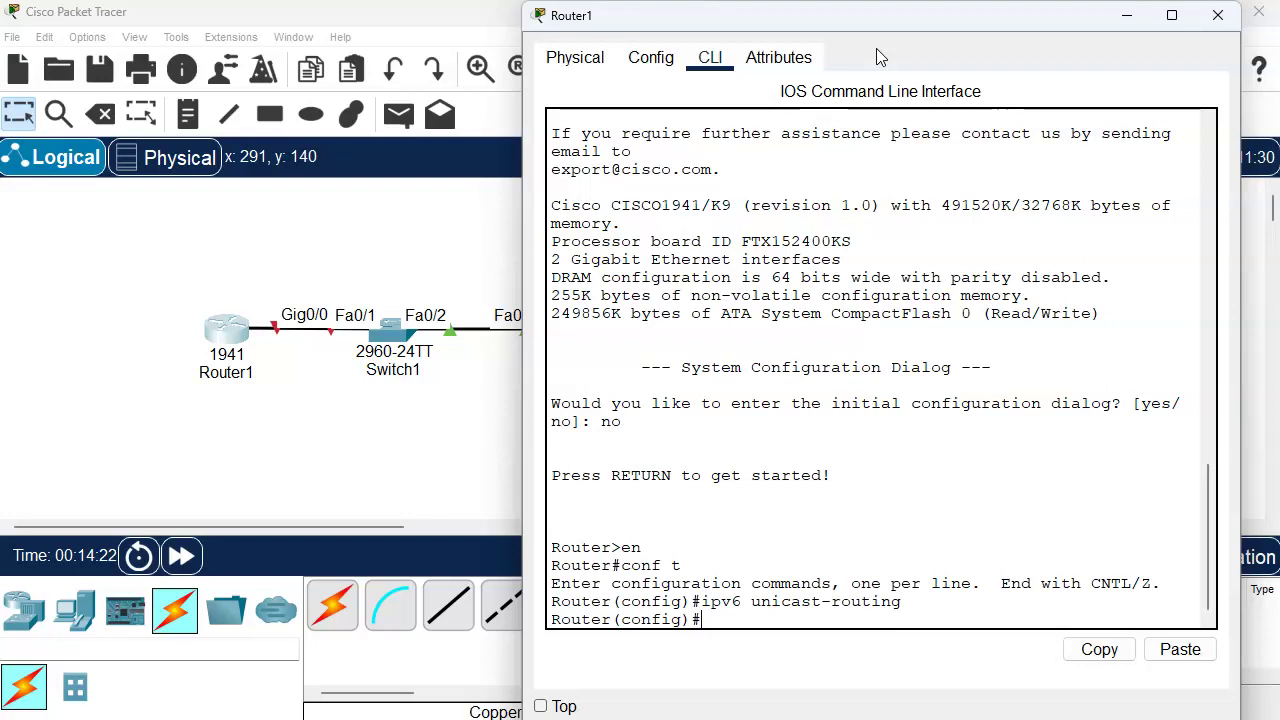
Step: Create an IPv6 DHCP pool named MYPOOL on the router
text(ipv6 dhcp pool)
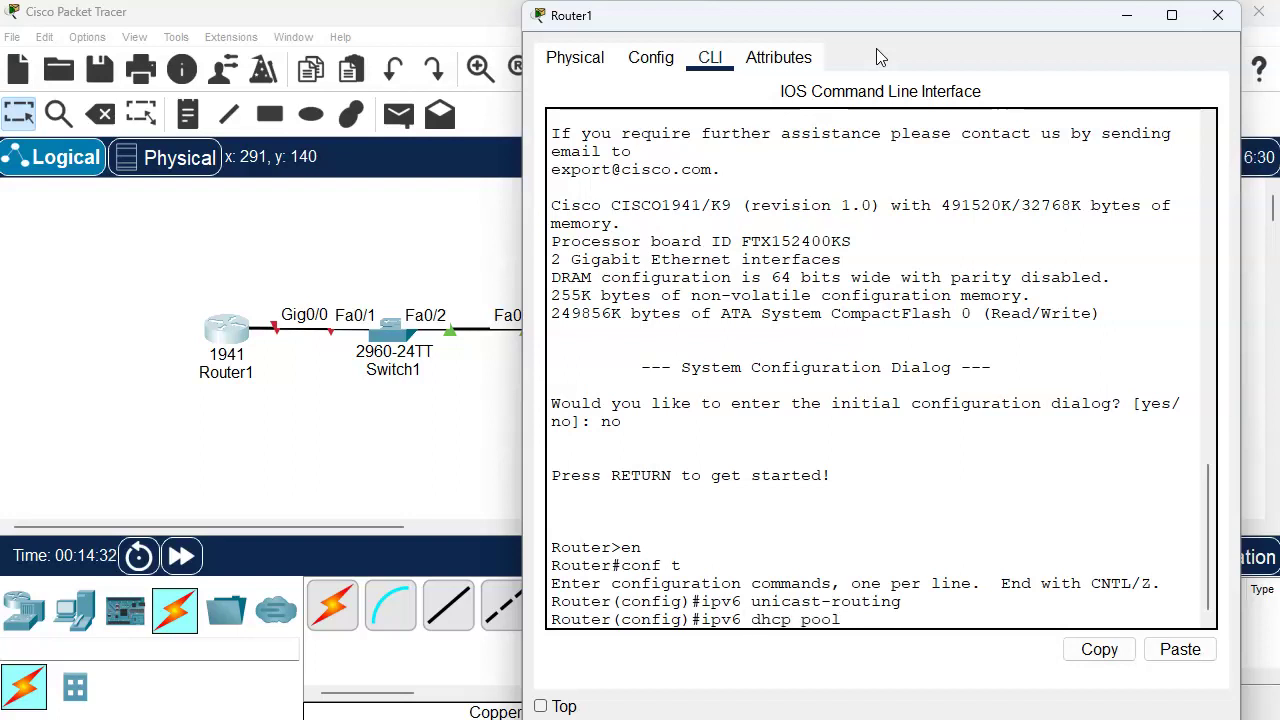
text( MYPOOL)
key(Return)
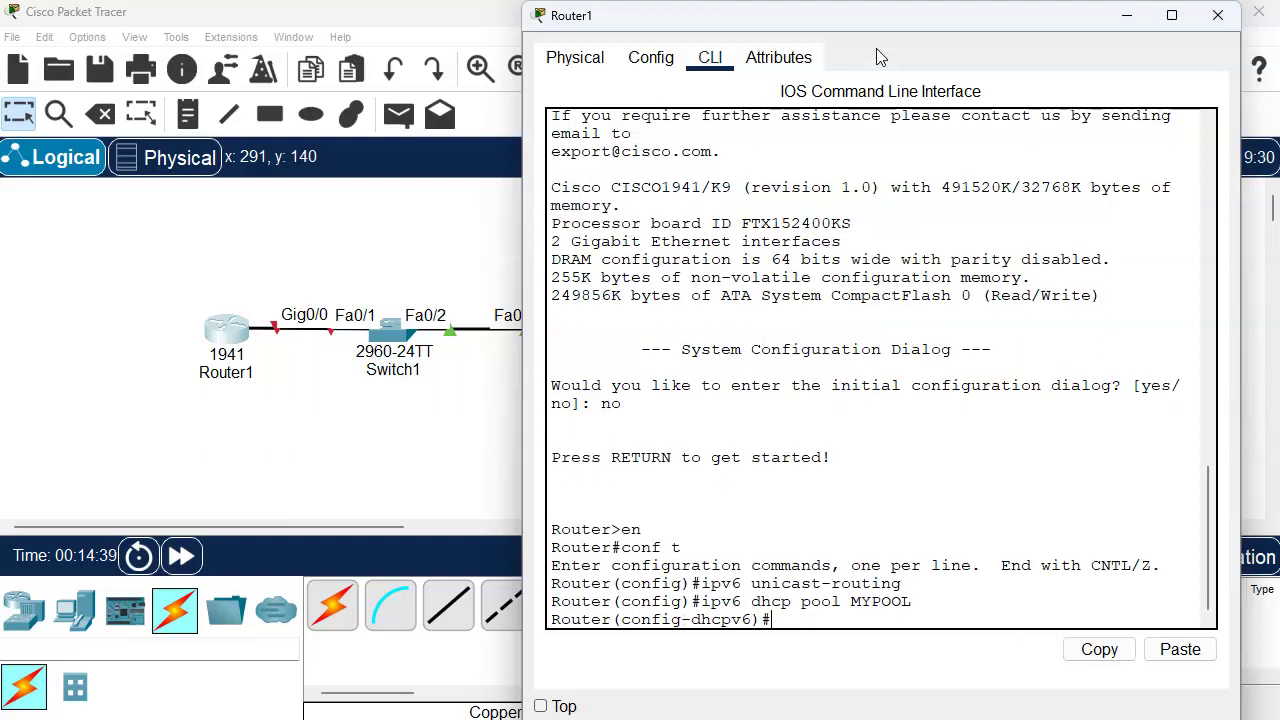
Step: Check the pool's command help and set the address prefix of MYPOOL to 2001:db8:acad:1::/64
text(?)
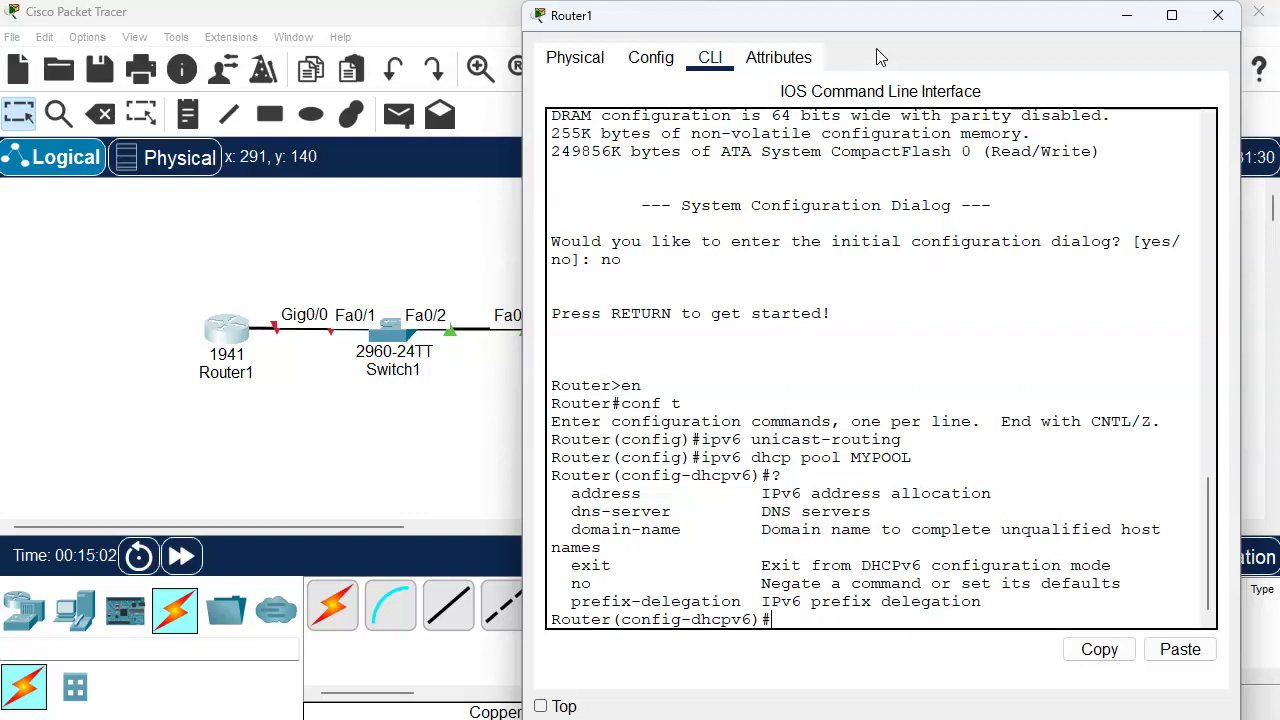
text(ddress ?)
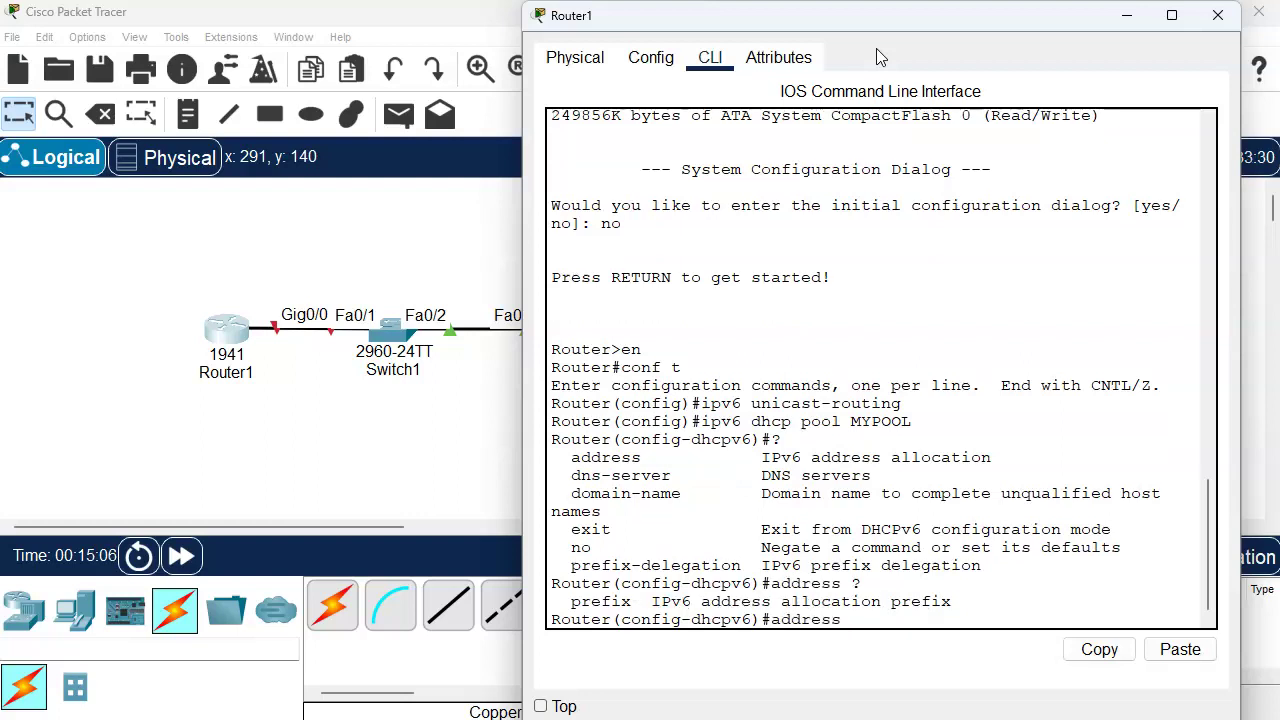
text(prefix ?)
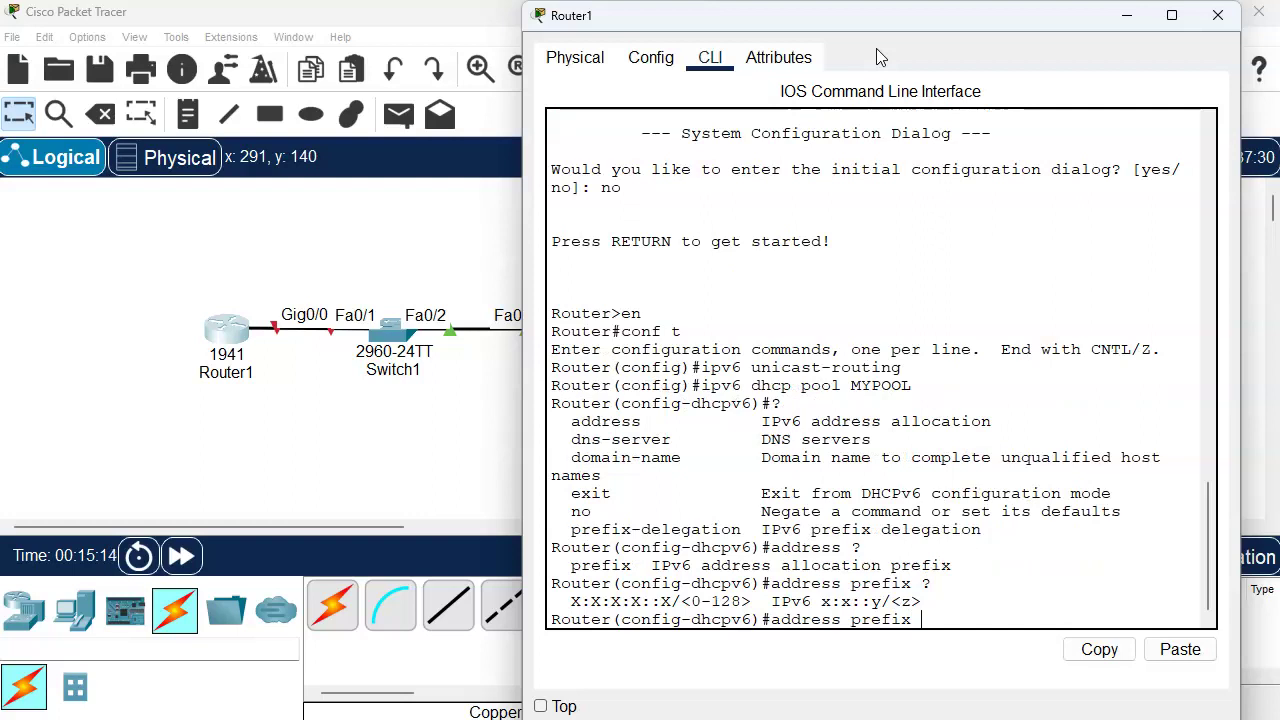
text(2001:db8:acad:)
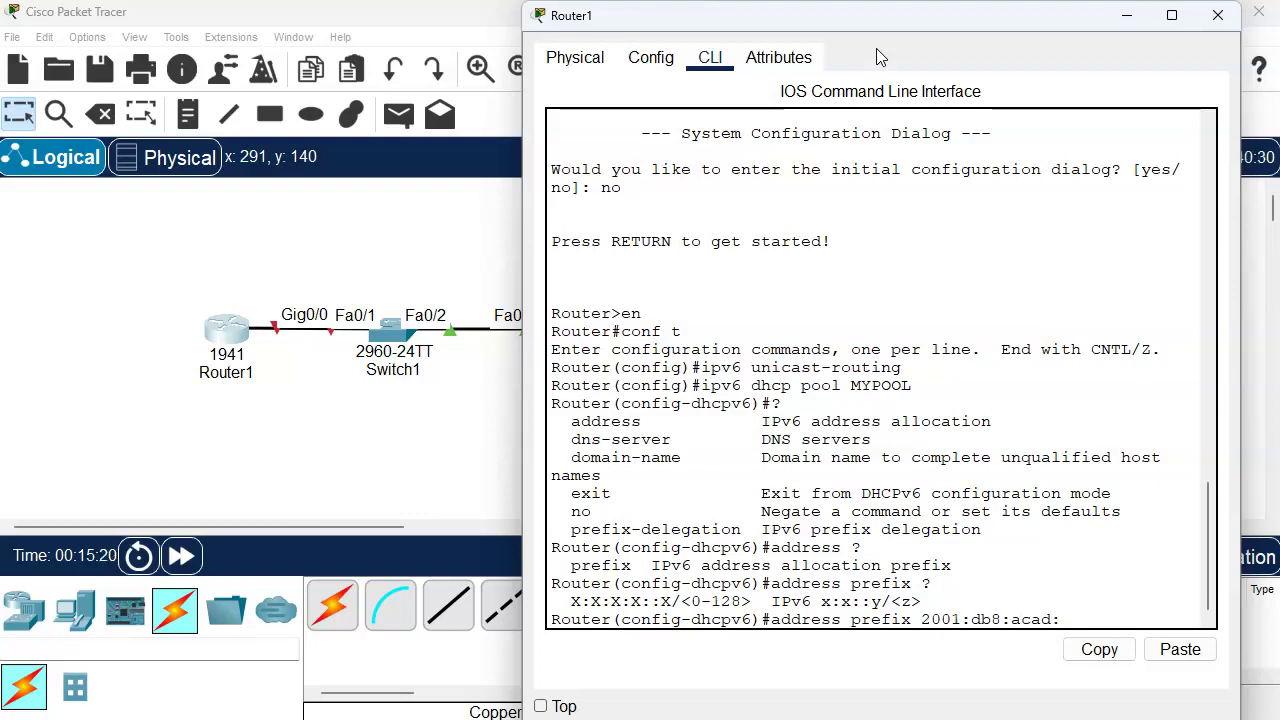
text(1::/64)
key(Return)
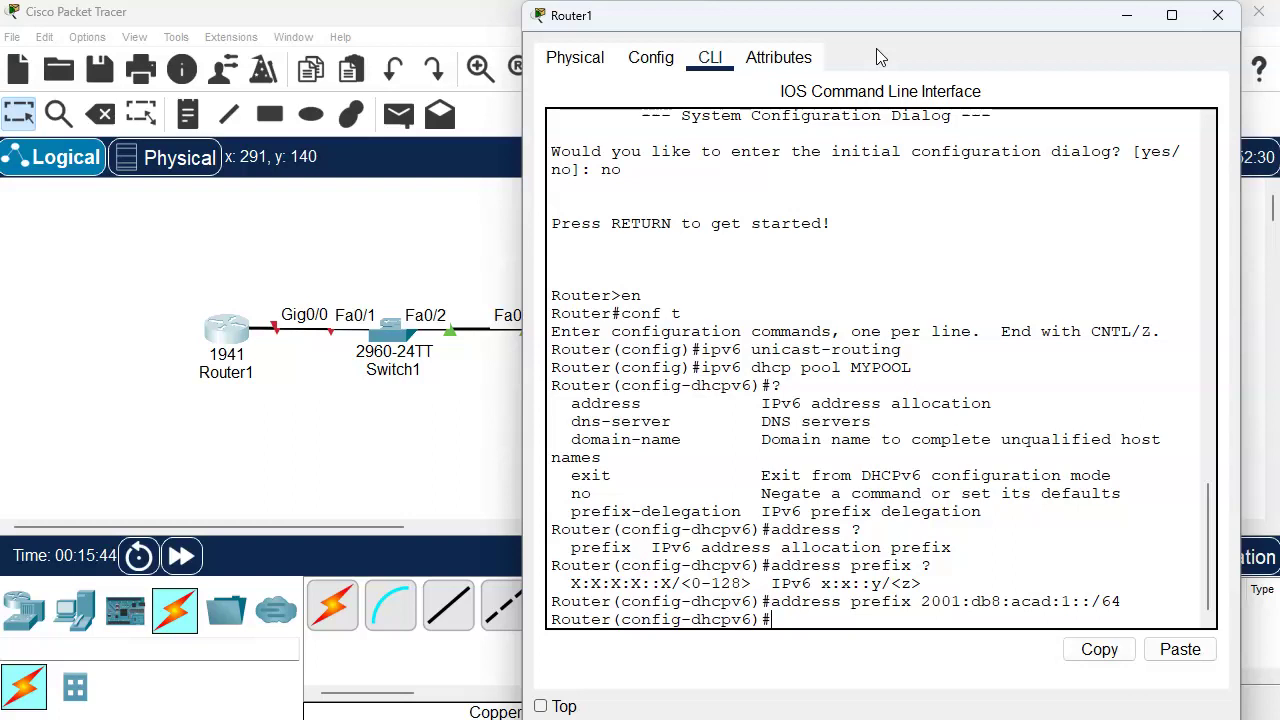
Step: Set the DNS server of the DHCPv6 pool MYPOOL to fe80::1
text(dns)
key(Tab)
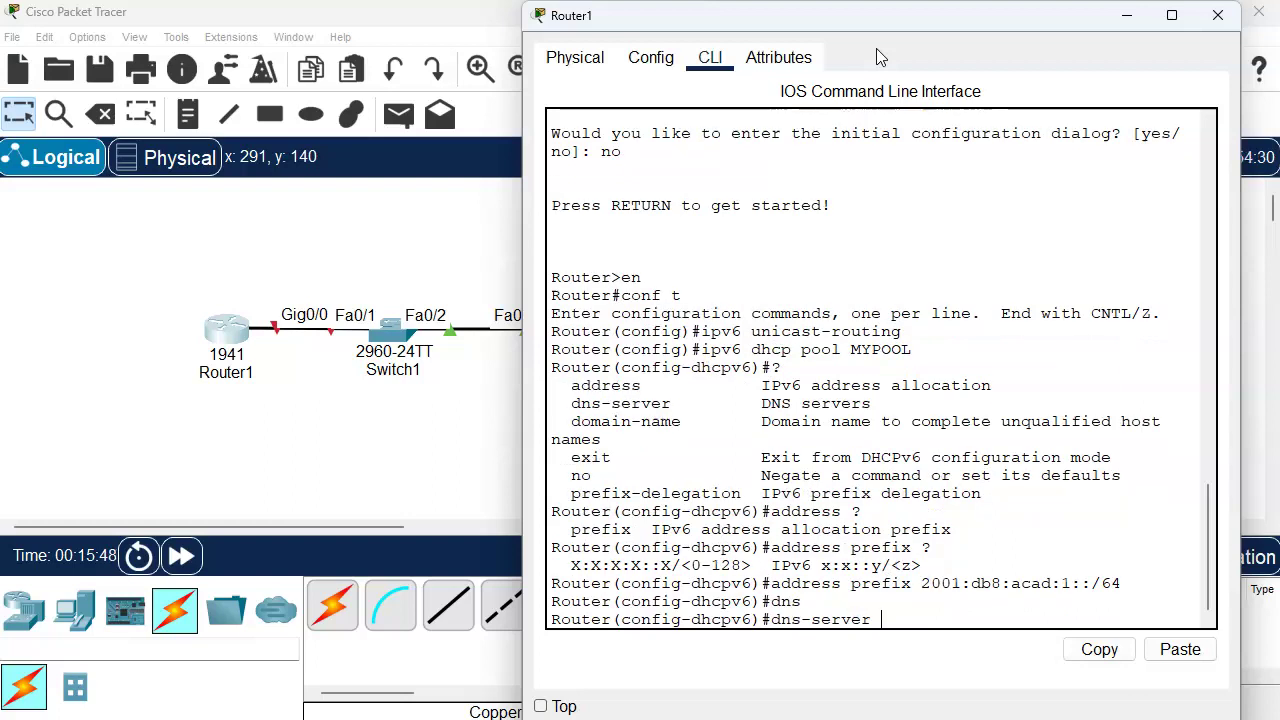
text(fe80::1)
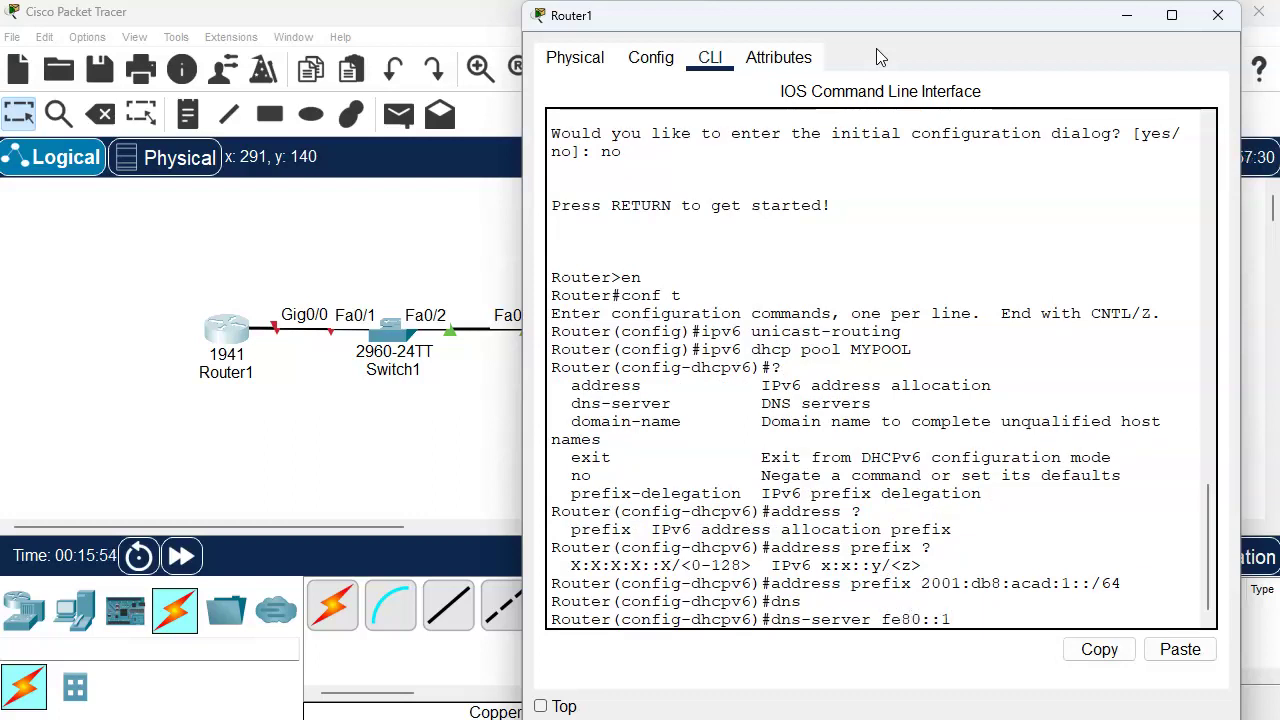
key(Return)
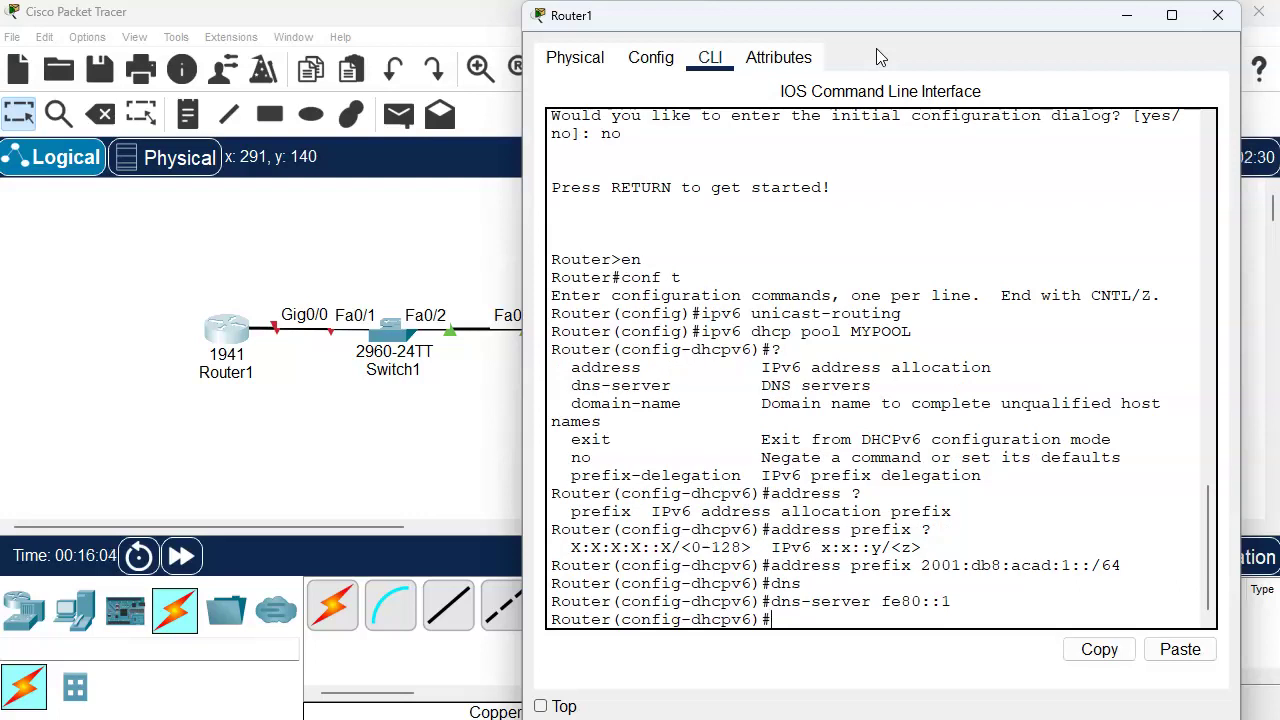
Step: Set the pool's domain name to example.com and exit DHCPv6 pool configuration
text(dom)
key(Tab)
text(example.com)
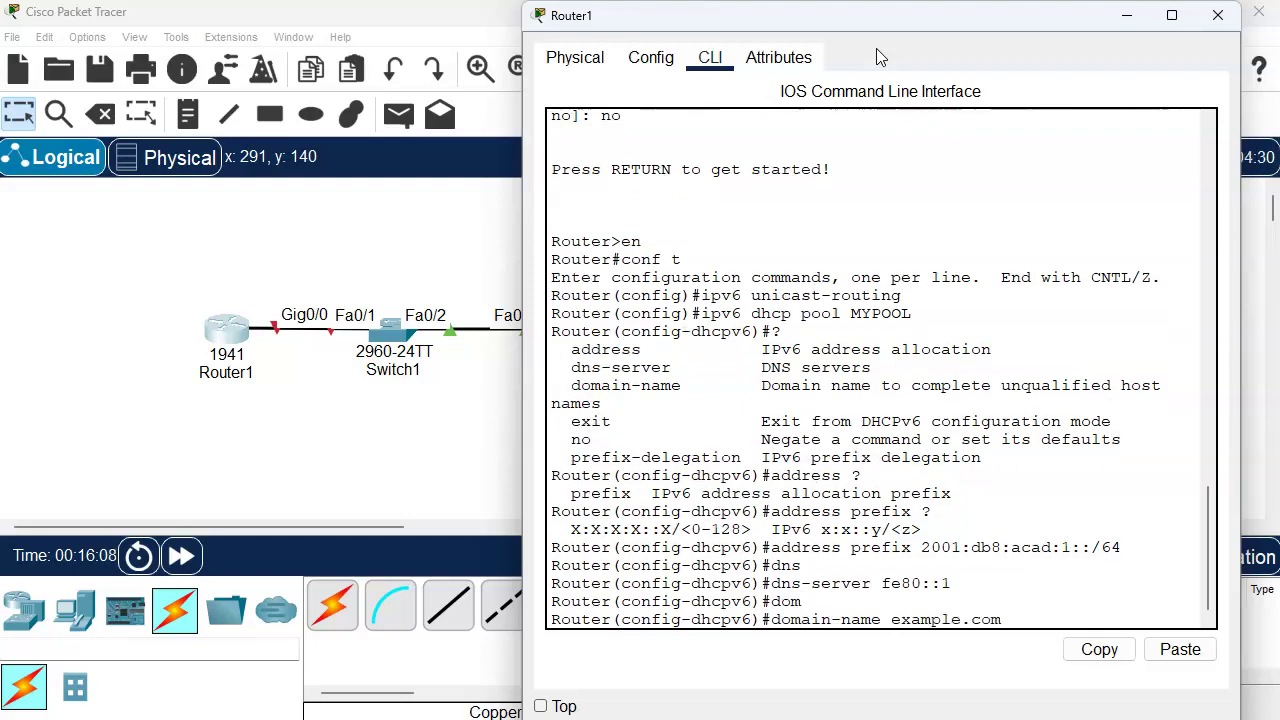
key(Return)
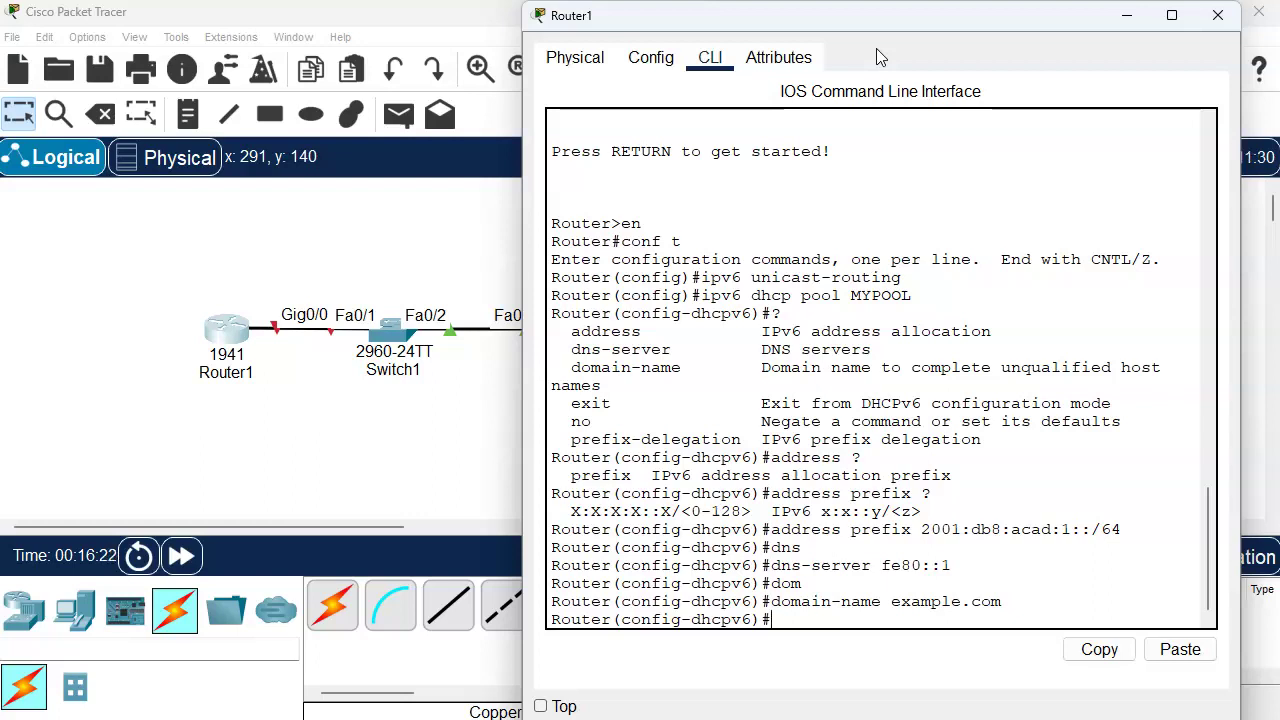
text(exit)
key(Return)
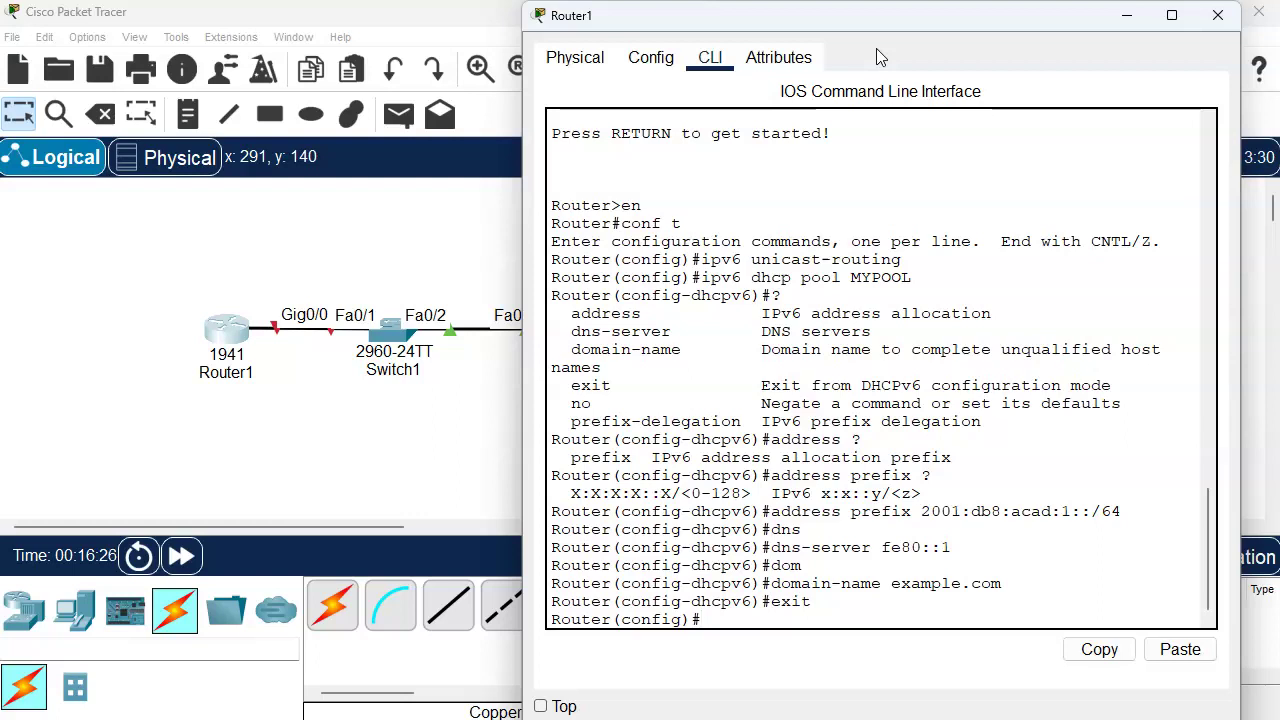
Step: Enter configuration of interface g0/0 and assign it the link-local IPv6 address fe80::1
text(int g0/0)
key(Return)
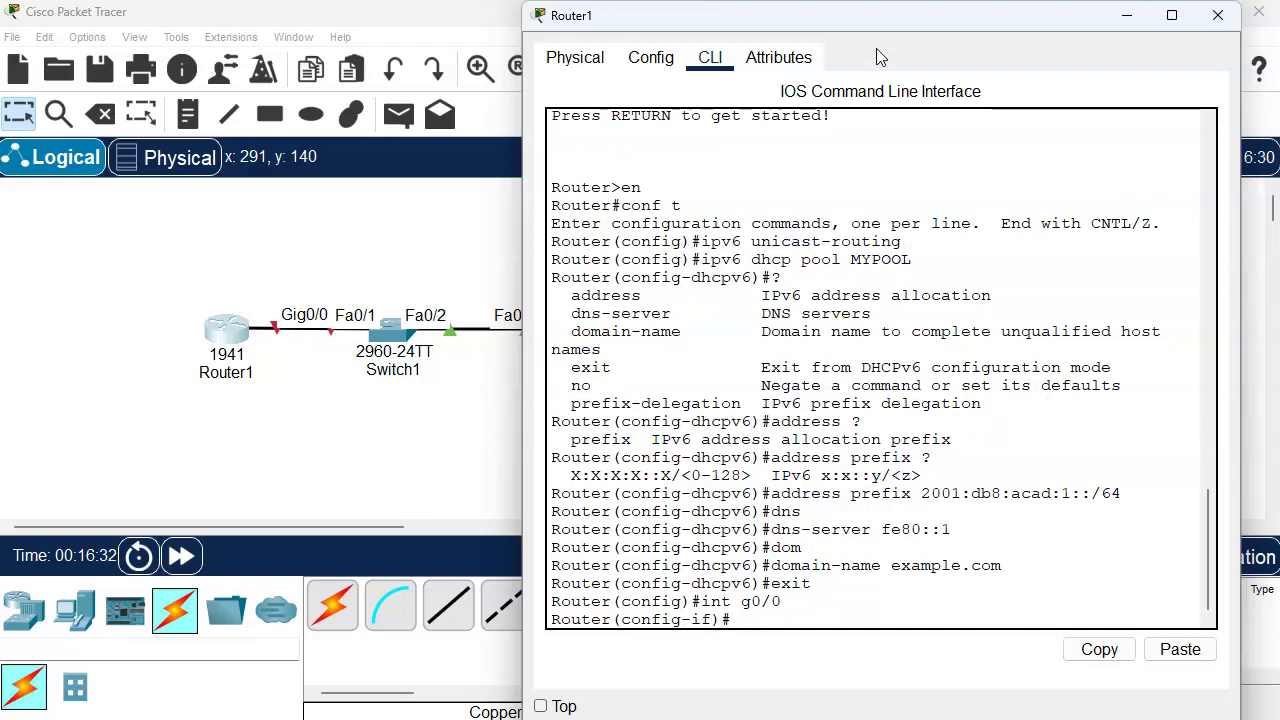
text(ipv6 addre)
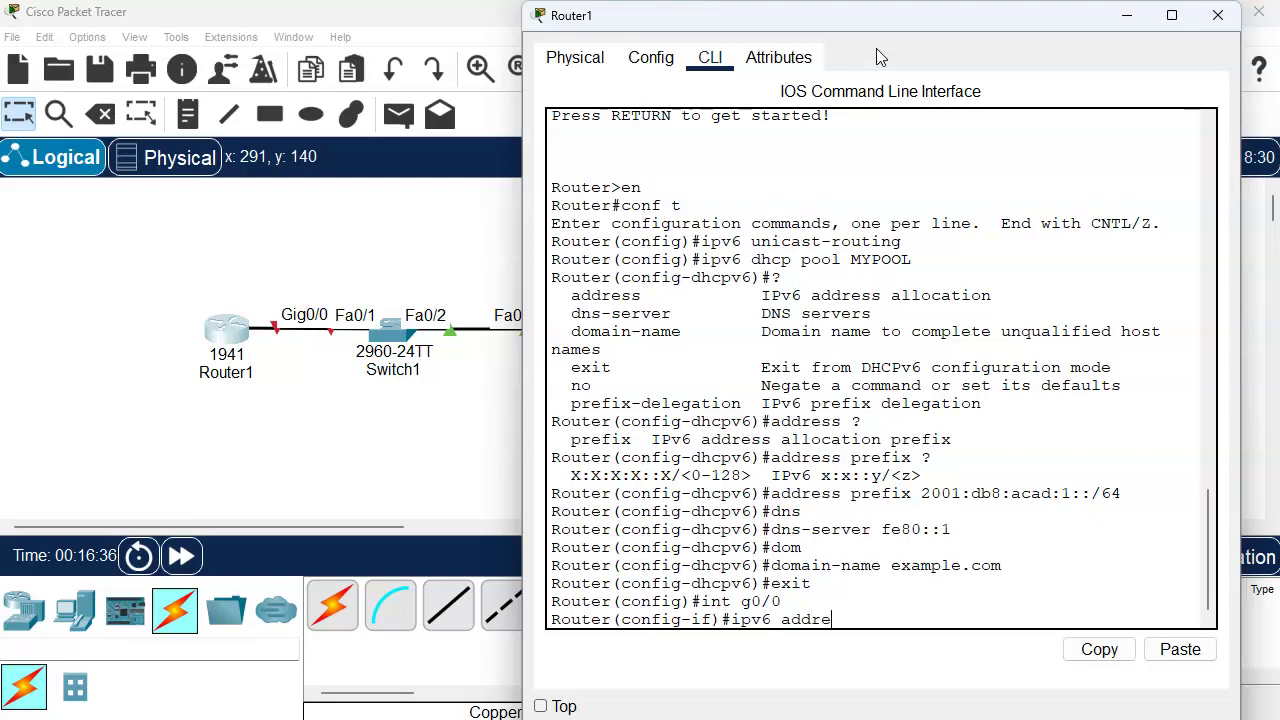
text(ss fe80::1 ?)
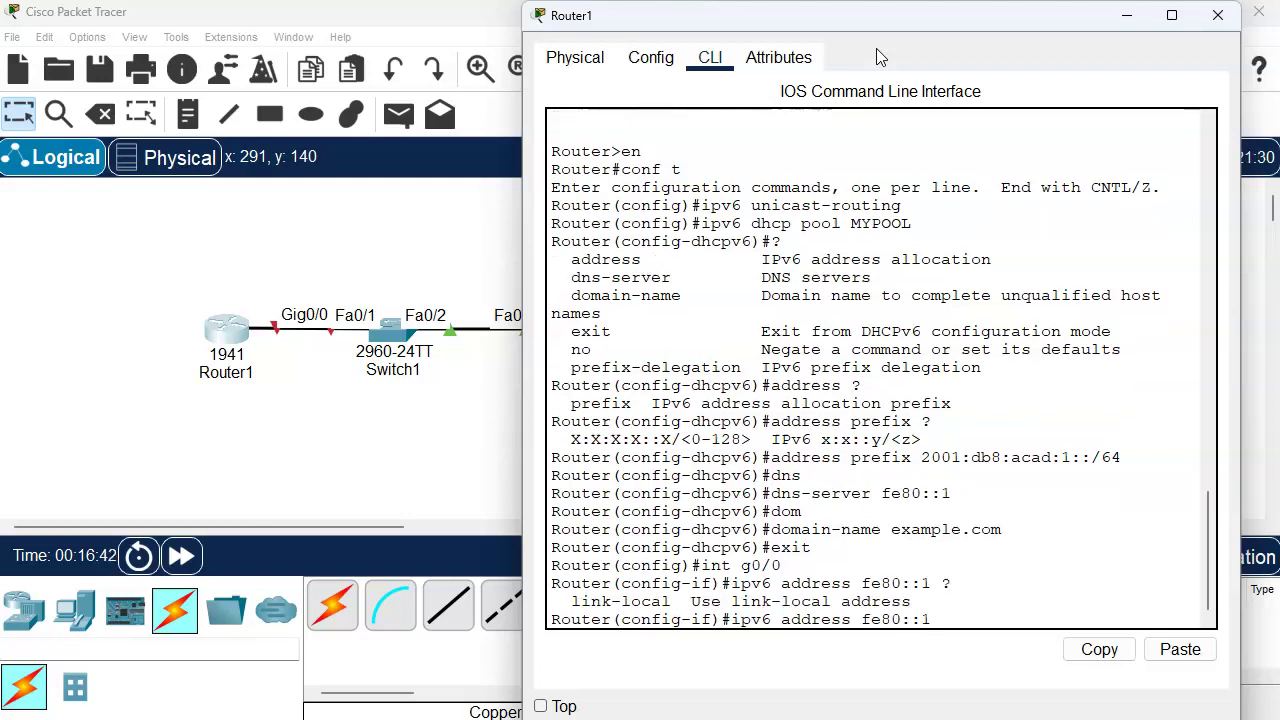
text(li)
key(Tab)
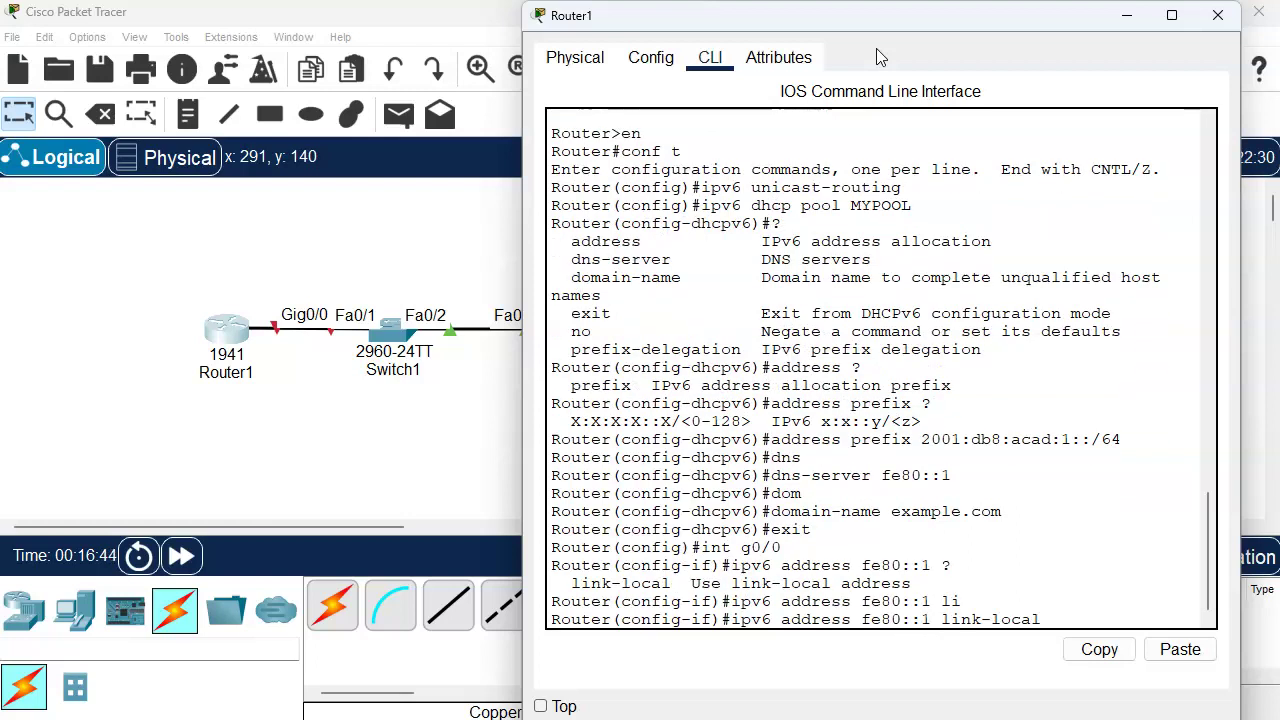
key(Return)
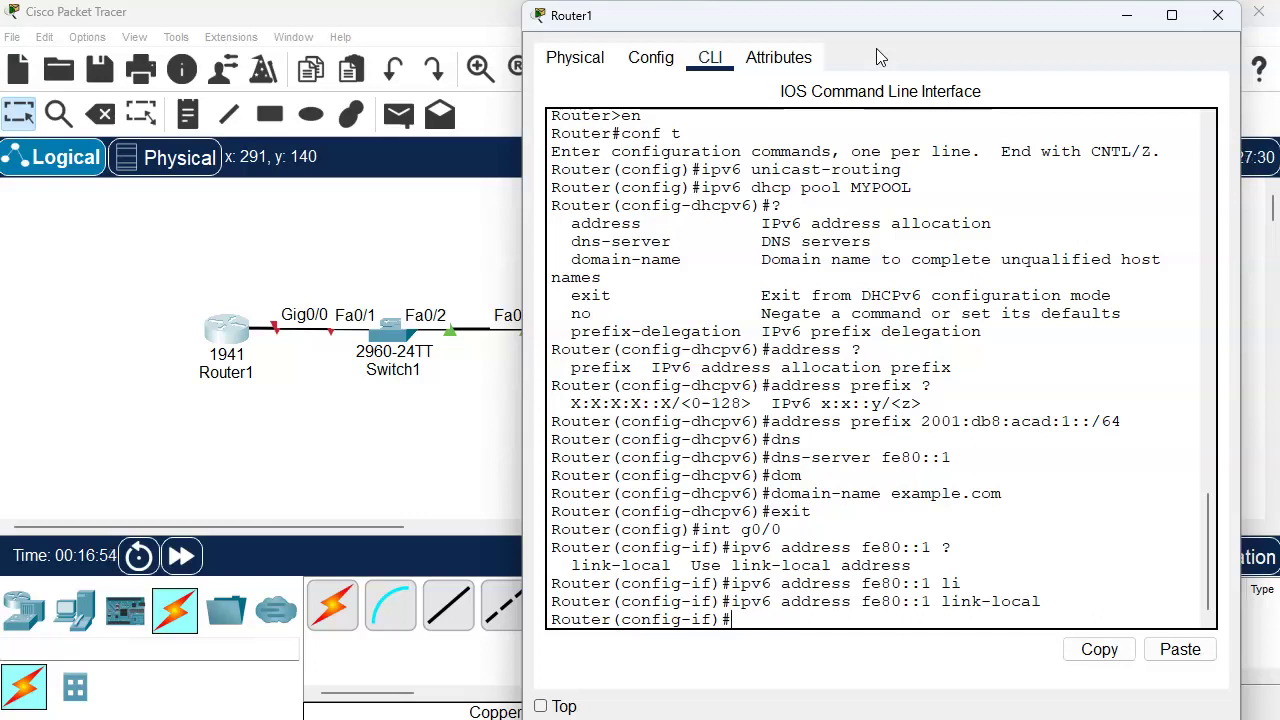
Step: Assign the IPv6 address 2001:db8:acad:1::1/64 to interface g0/0 and enable the interface
text(ipv6 address 2001:db8:acad:1::1)
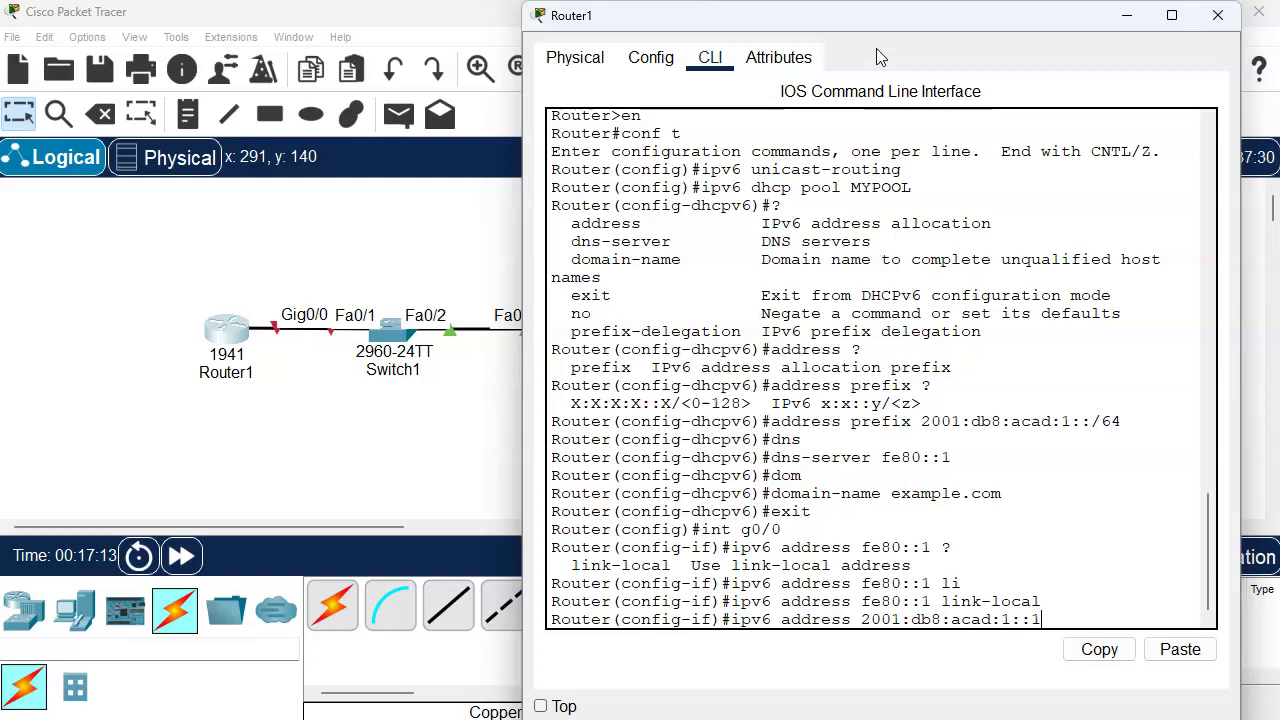
text(/64)
key(Return)
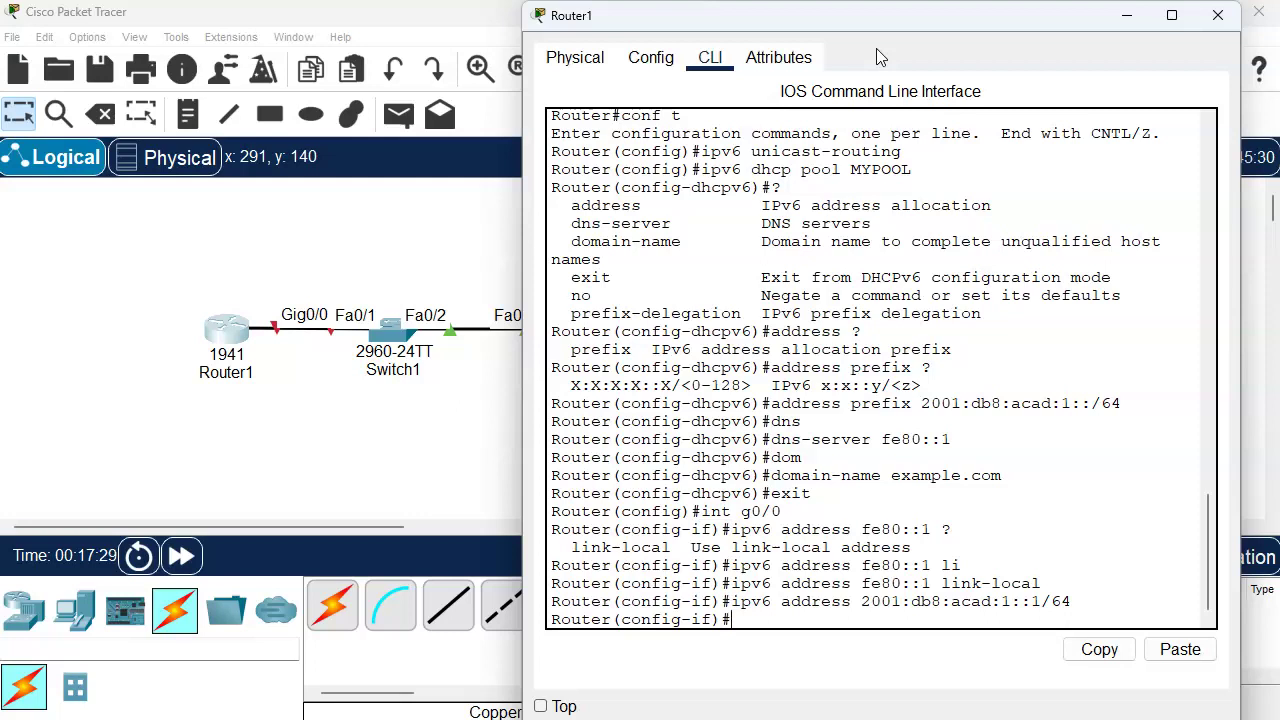
text(no shutdown)
key(Return)
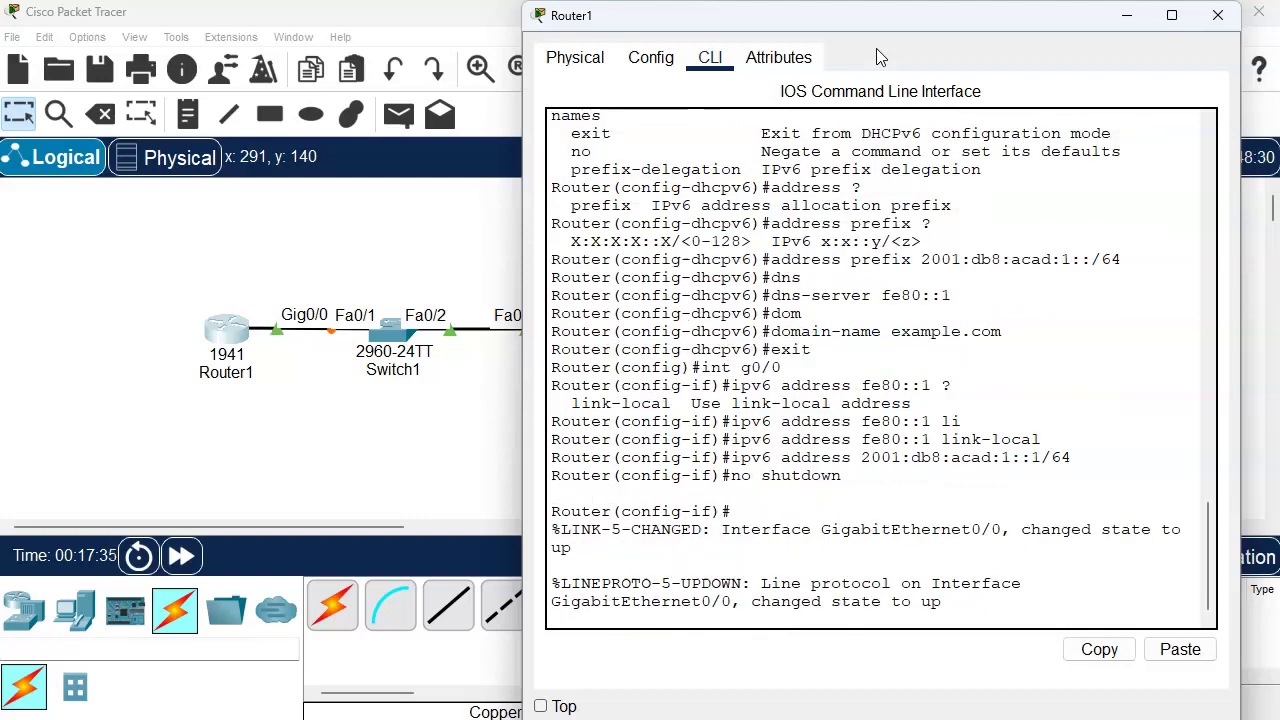
key(Return)
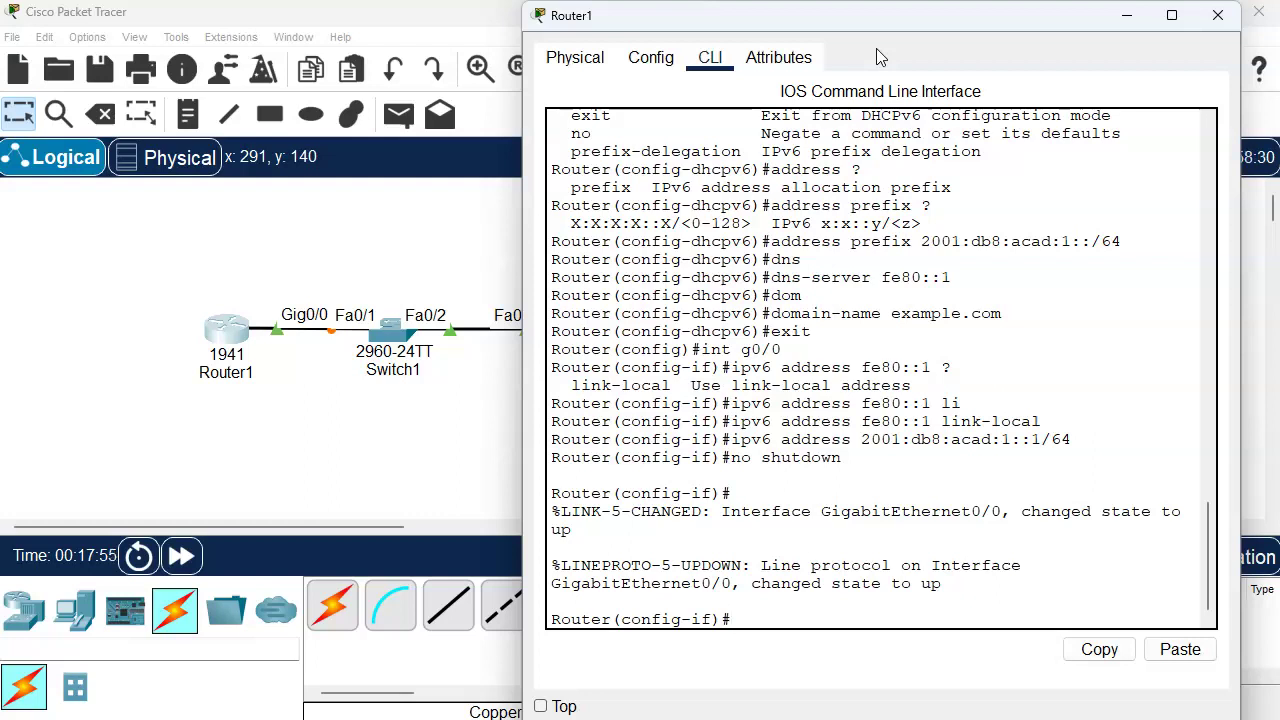
Step: Check the argument help for the IPv6 DHCP server command and bind pool MYPOOL to interface g0/0
text(ipv6 dhcp server)
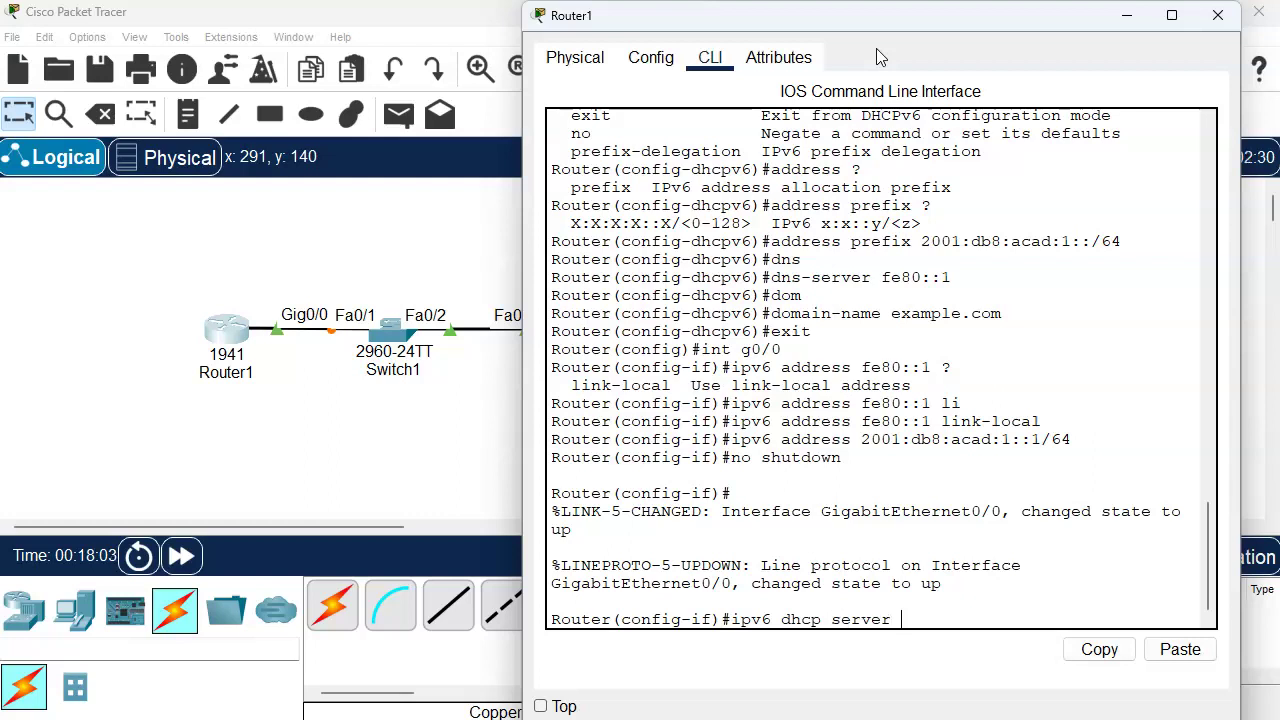
text( ?)
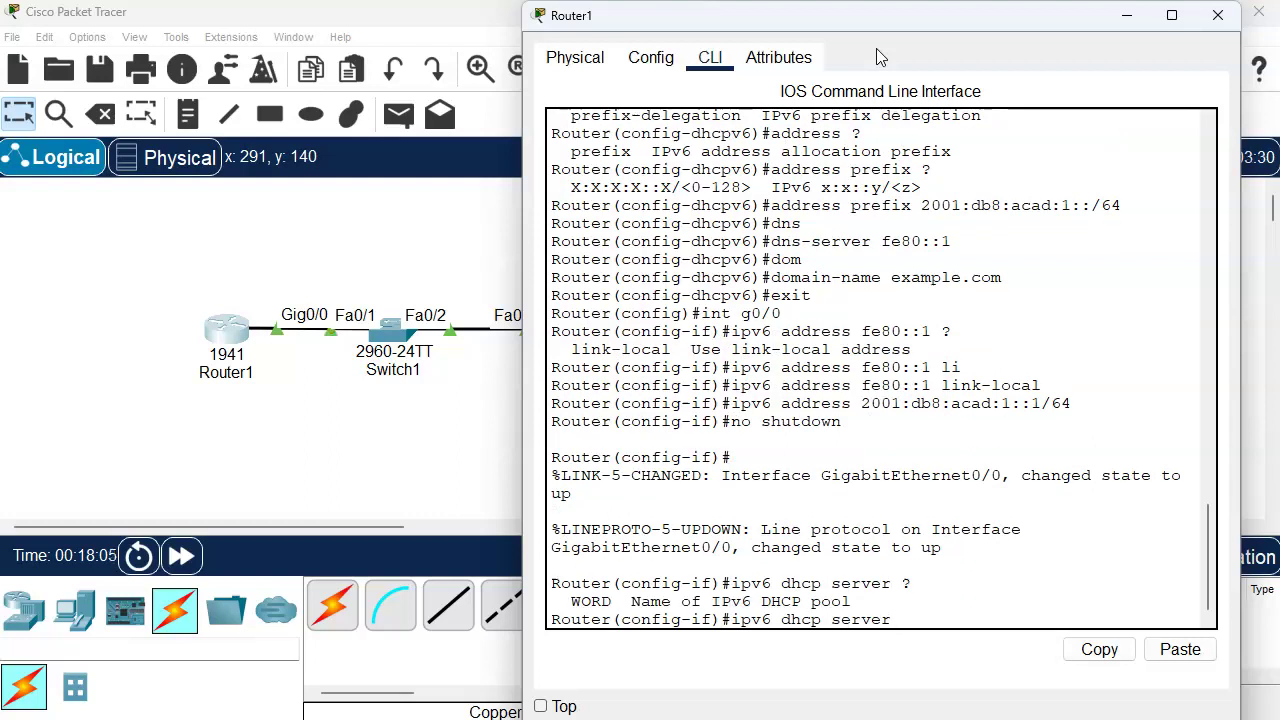
text(MYPOOL)
key(Return)
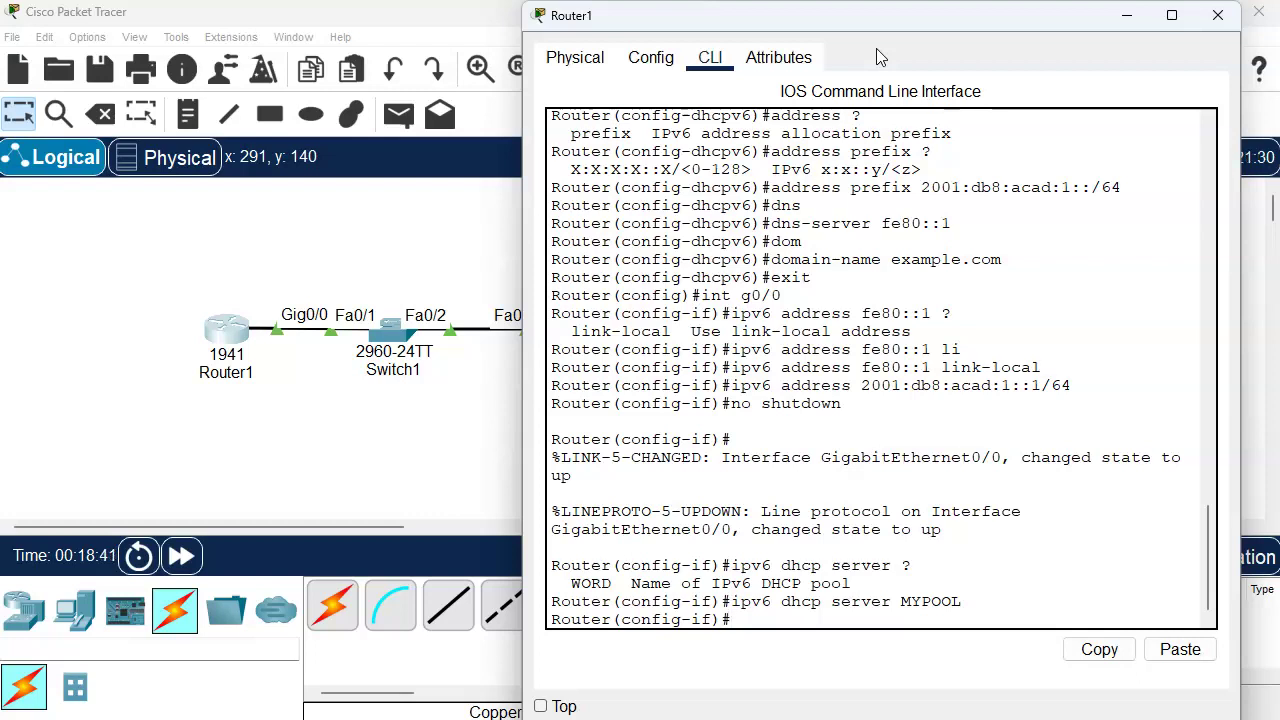
Step: Set the IPv6 neighbor discovery other-config-flag on g0/0, exit interface configuration and minimize the router window
text(ipv6 nd ?)
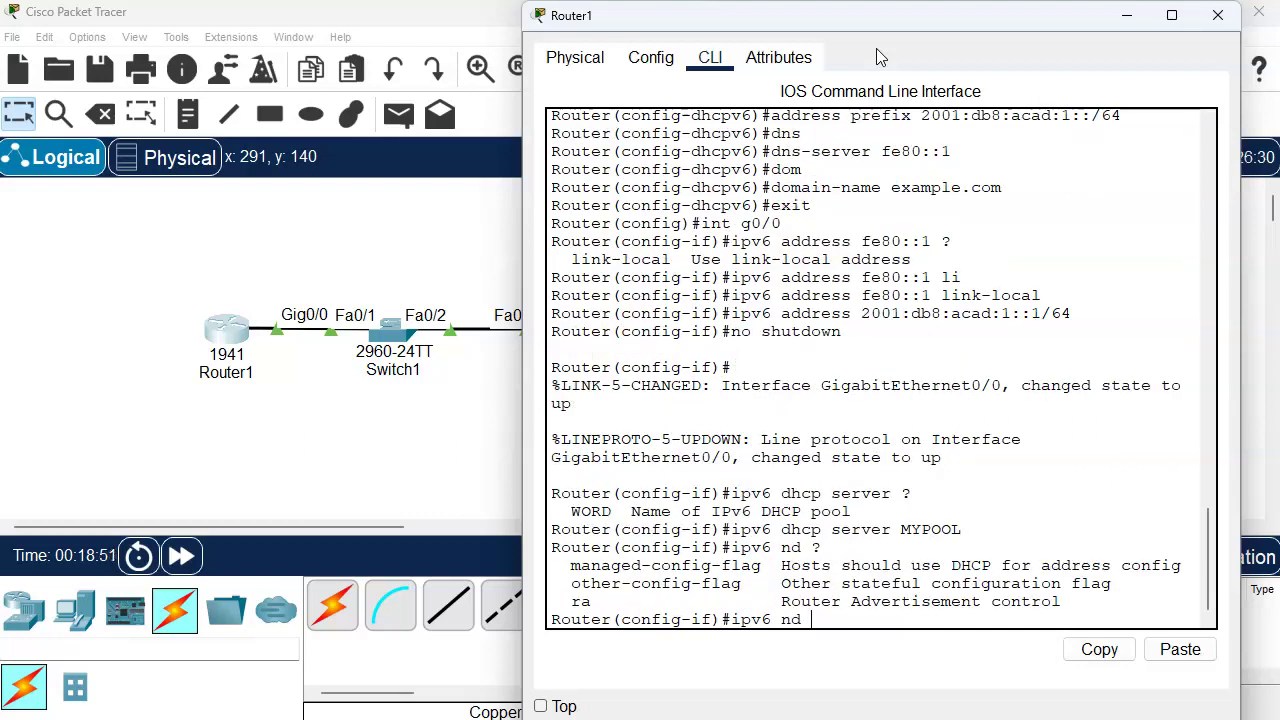
text(oth)
key(Tab)
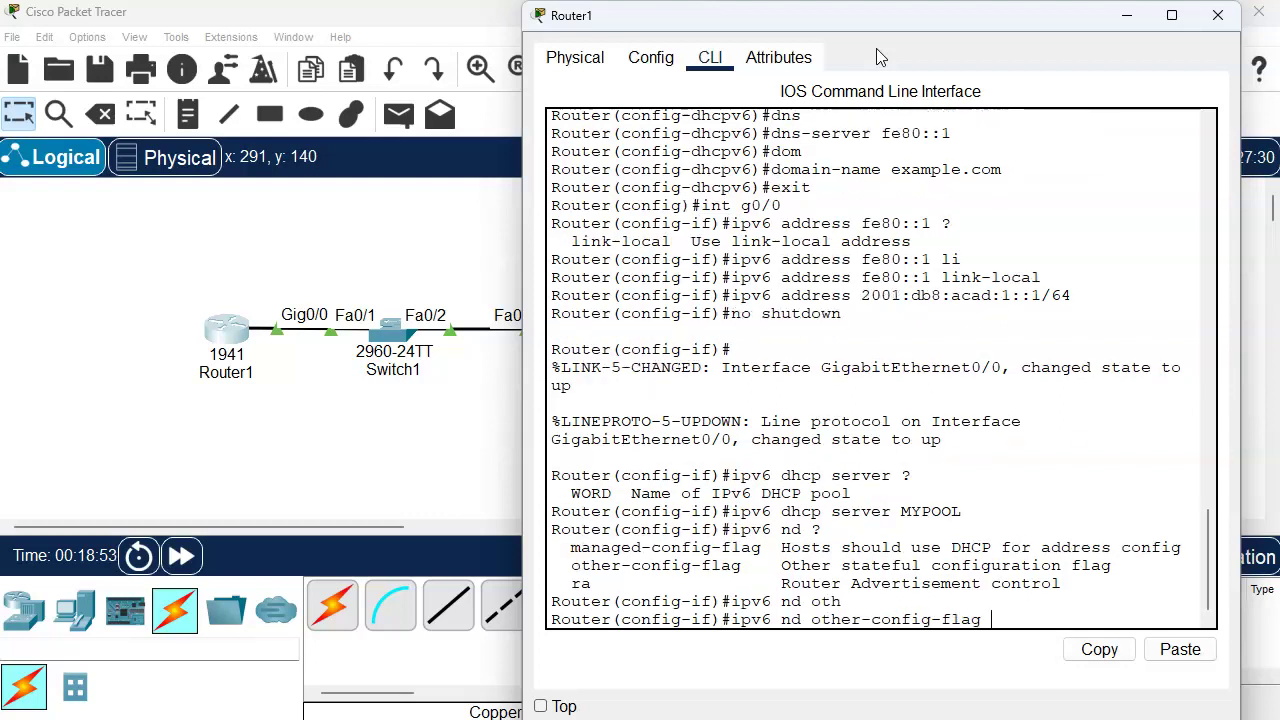
key(Return)
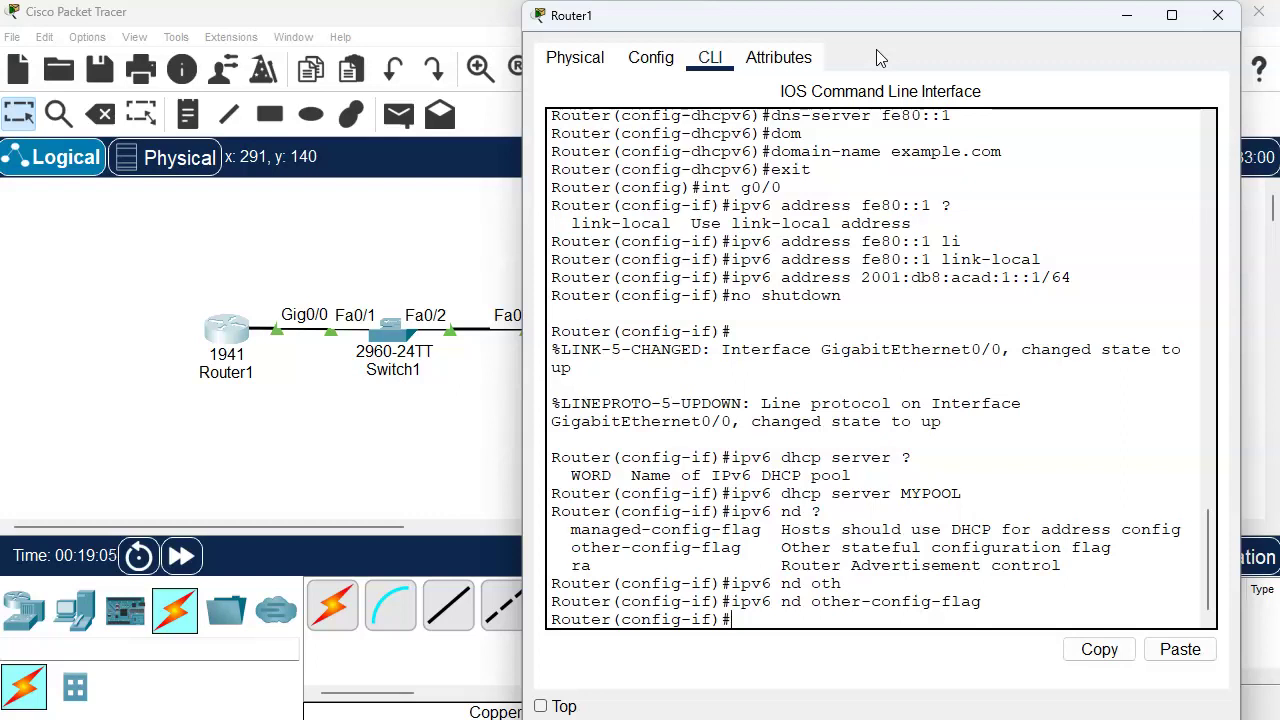
text(exit)
key(Return)
click(1130, 15)
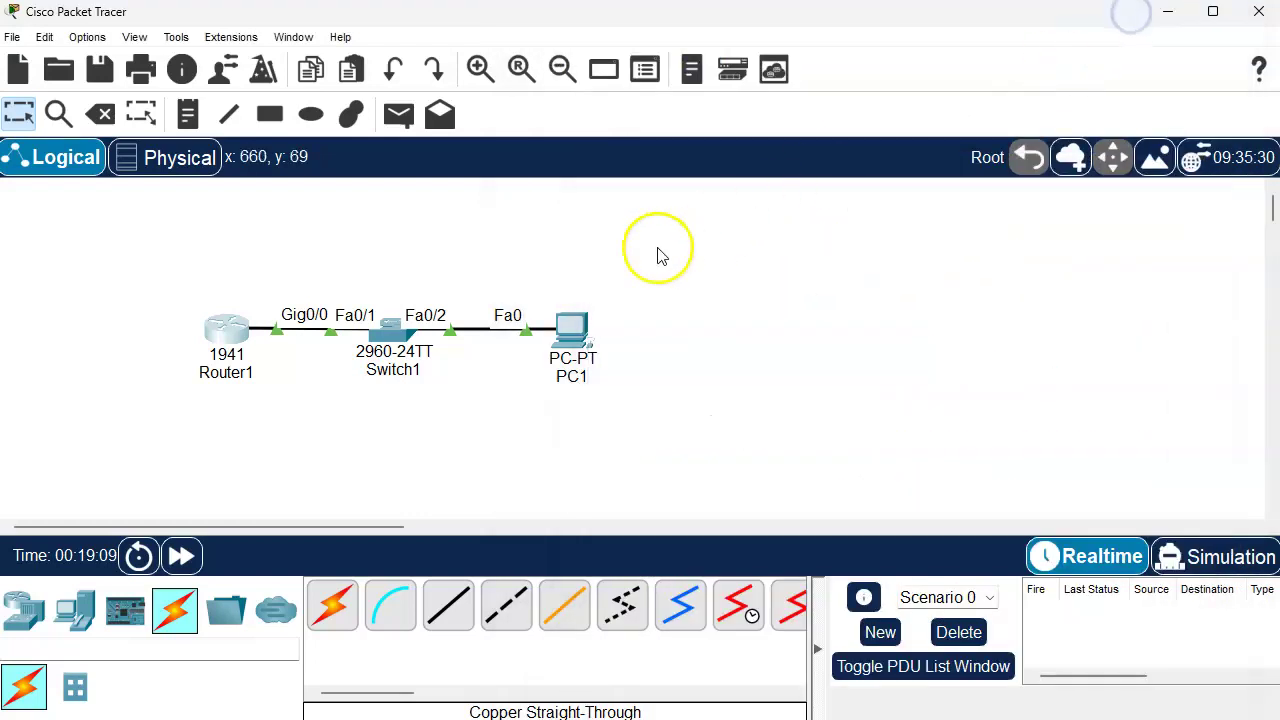
Step: Open PC1's IP configuration and set its IPv6 addressing to Automatic
click(570, 330)
drag(655, 86, 865, 22)
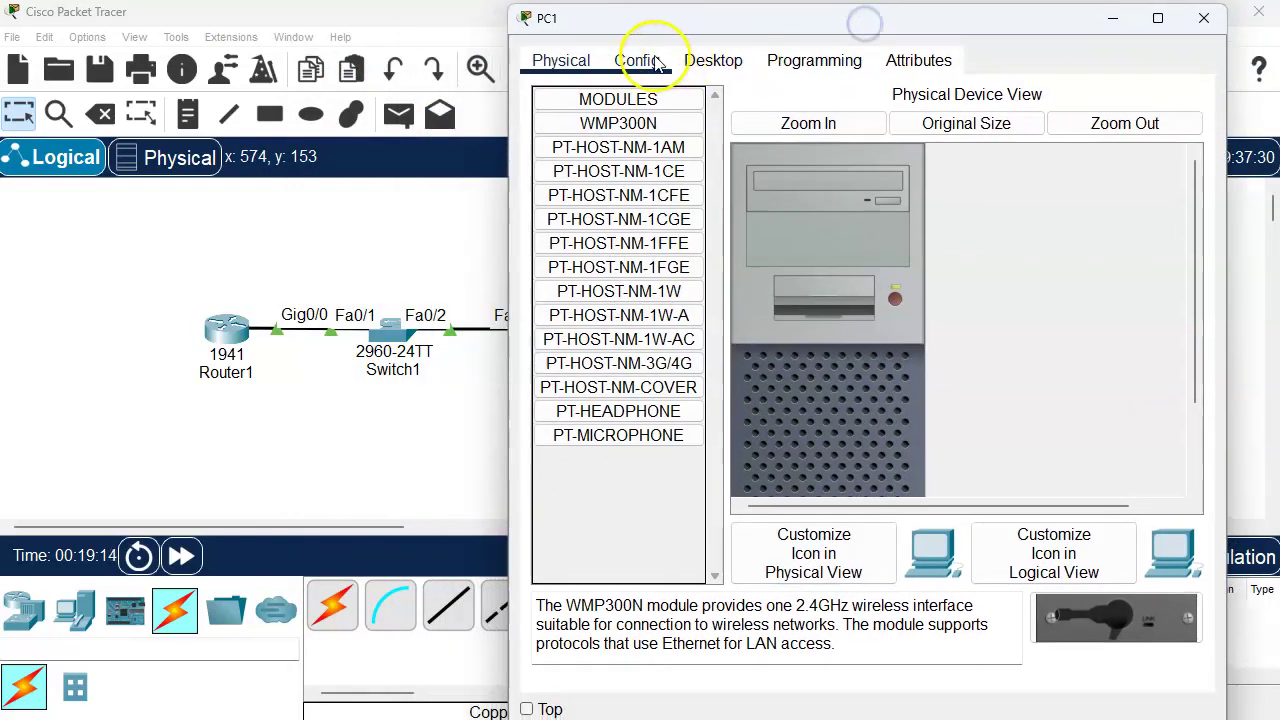
click(722, 60)
click(584, 176)
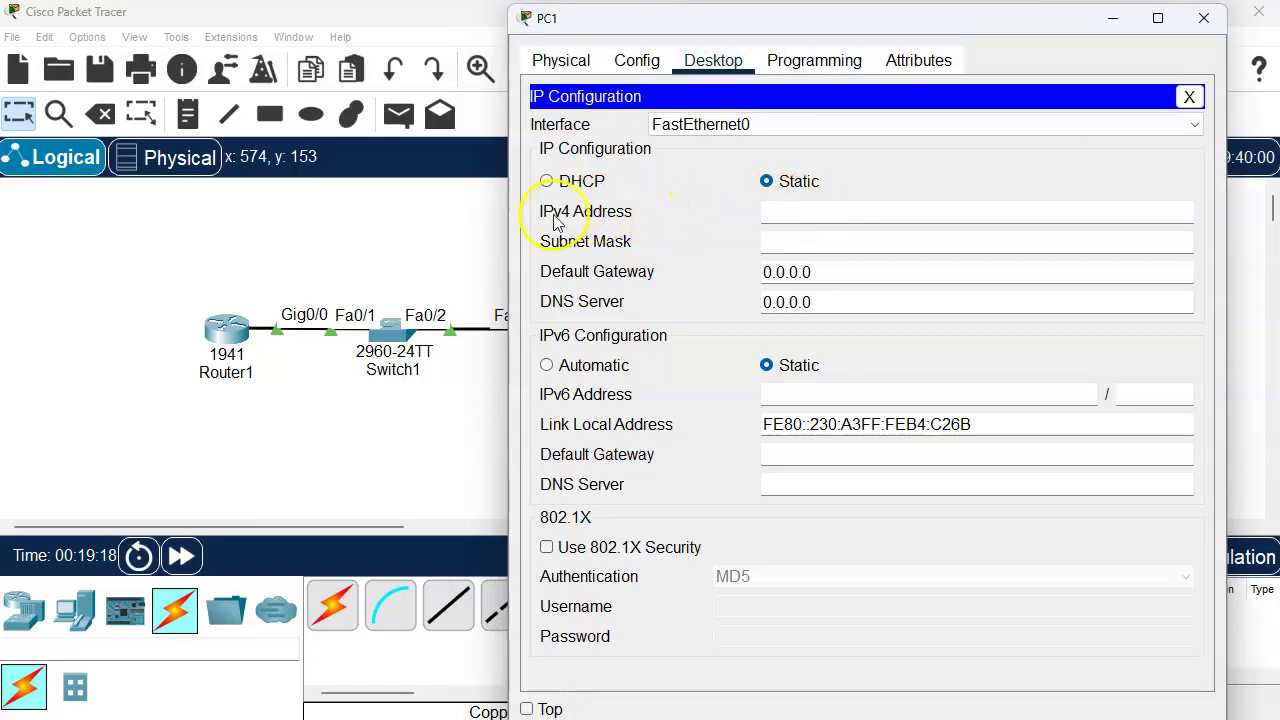
click(547, 368)
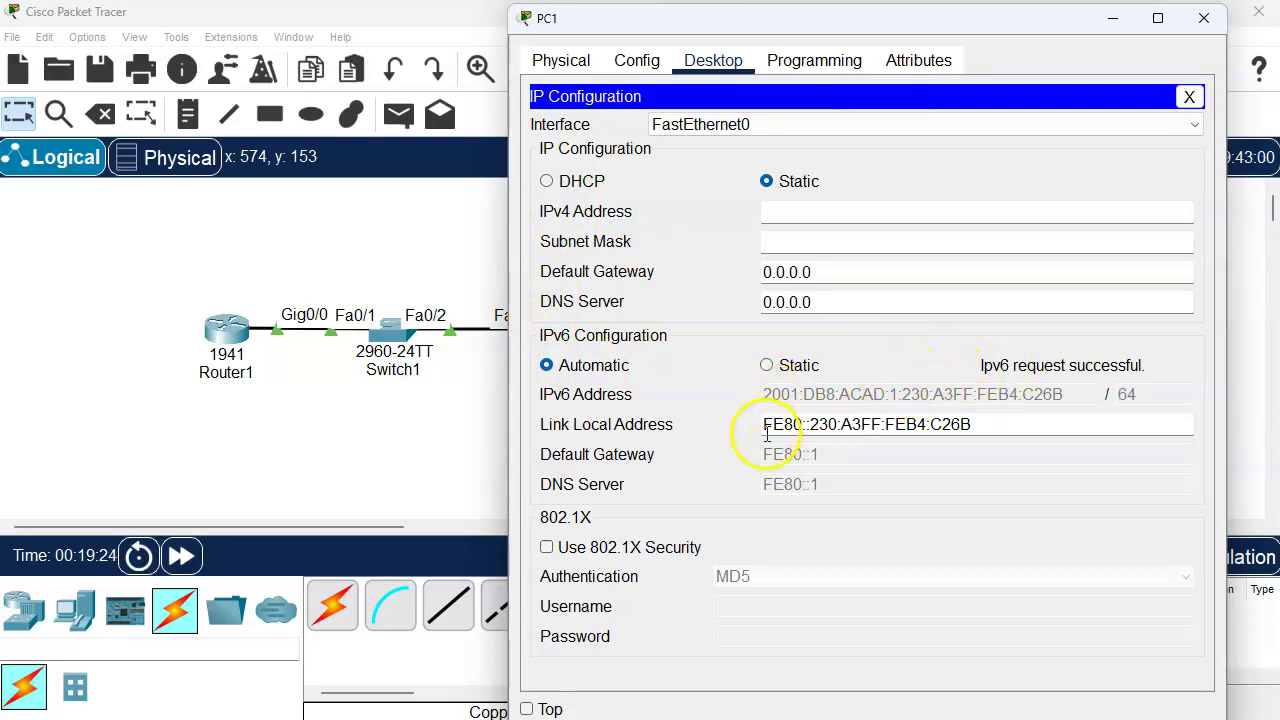
Step: Examine PC1's IPv6 address and link-local address, comparing their interface identifier portions
drag(764, 427, 980, 428)
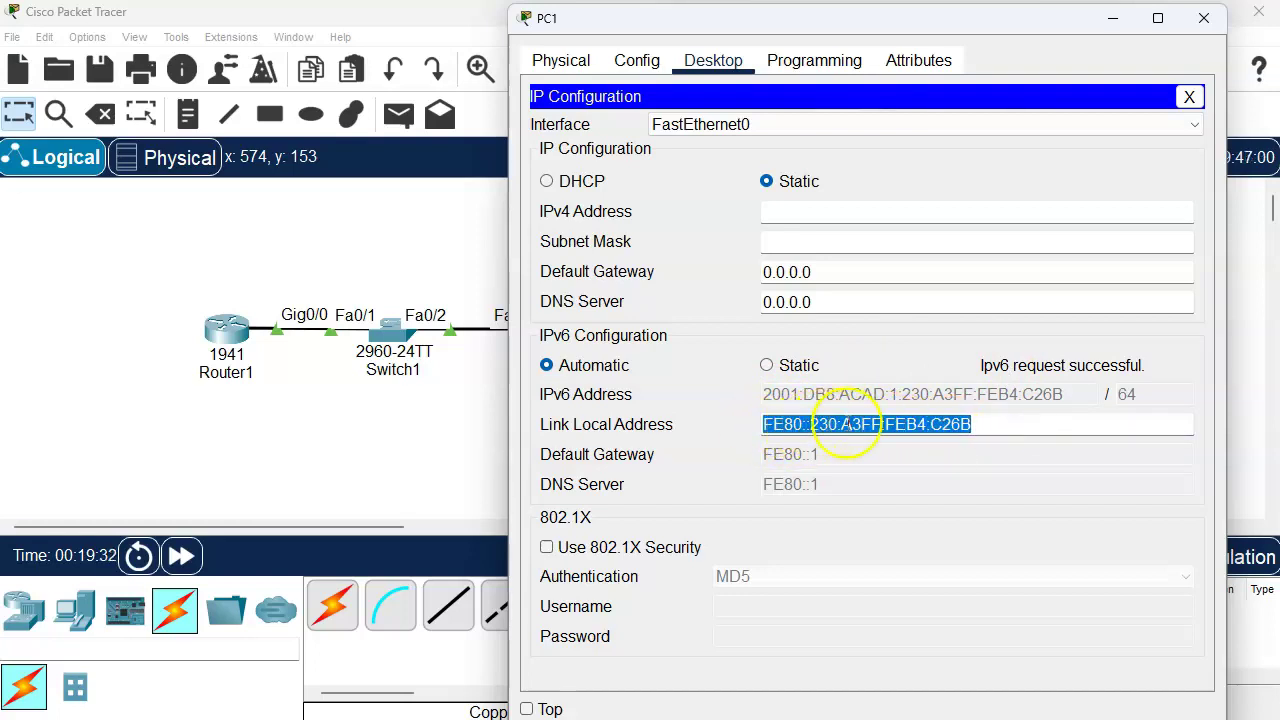
drag(972, 426, 762, 418)
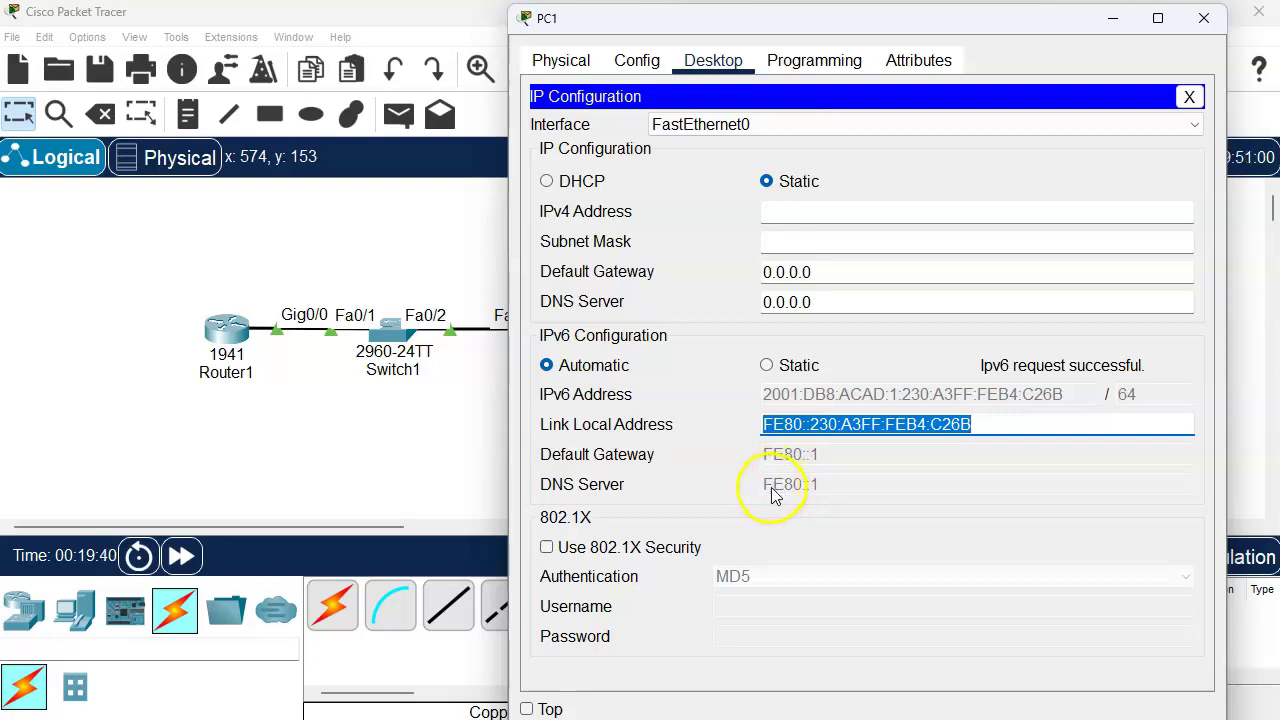
click(766, 400)
click(1081, 394)
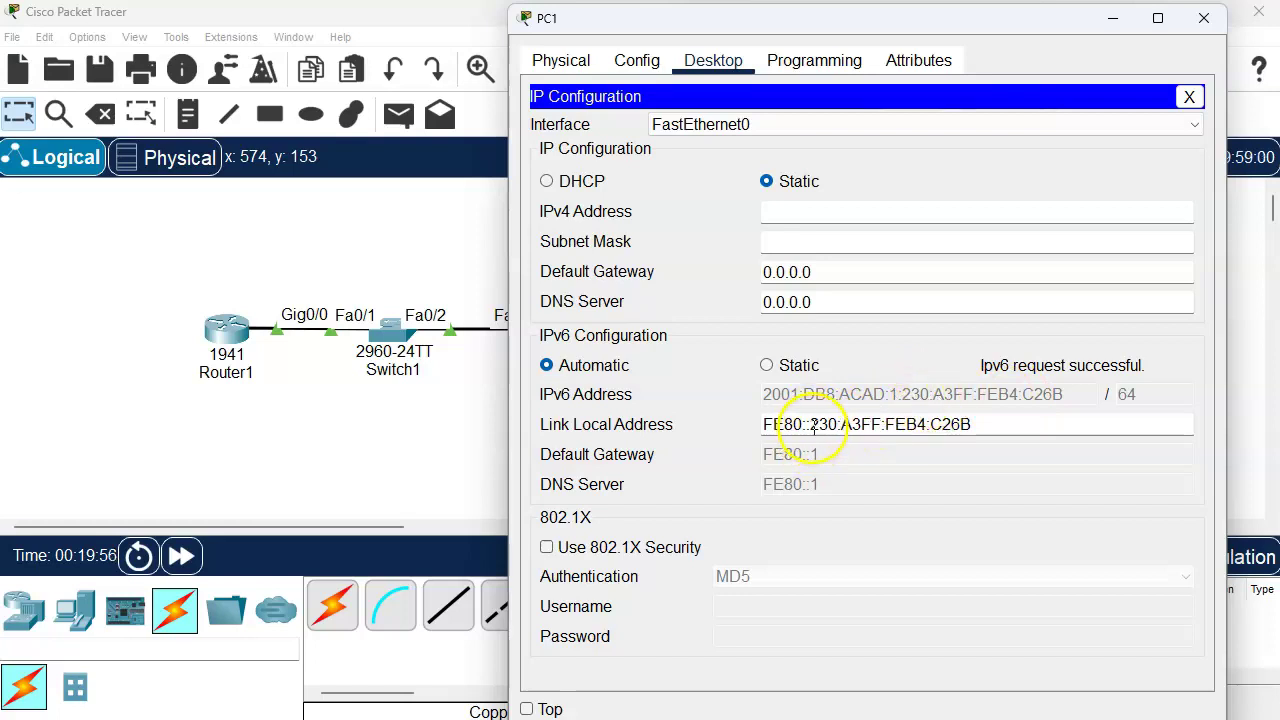
drag(812, 424, 995, 427)
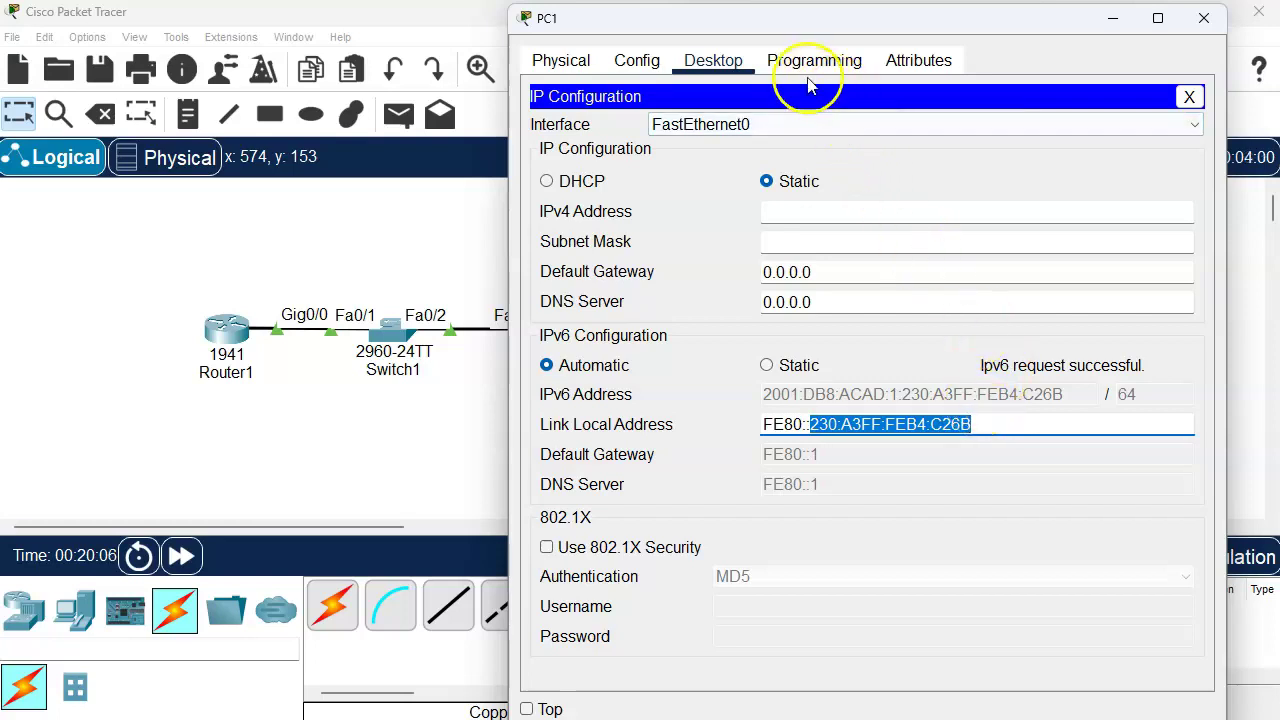
Step: Run ipconfig /all in PC1's command prompt, inspect the connection-specific DNS suffix and close the PC window
click(1189, 96)
click(977, 163)
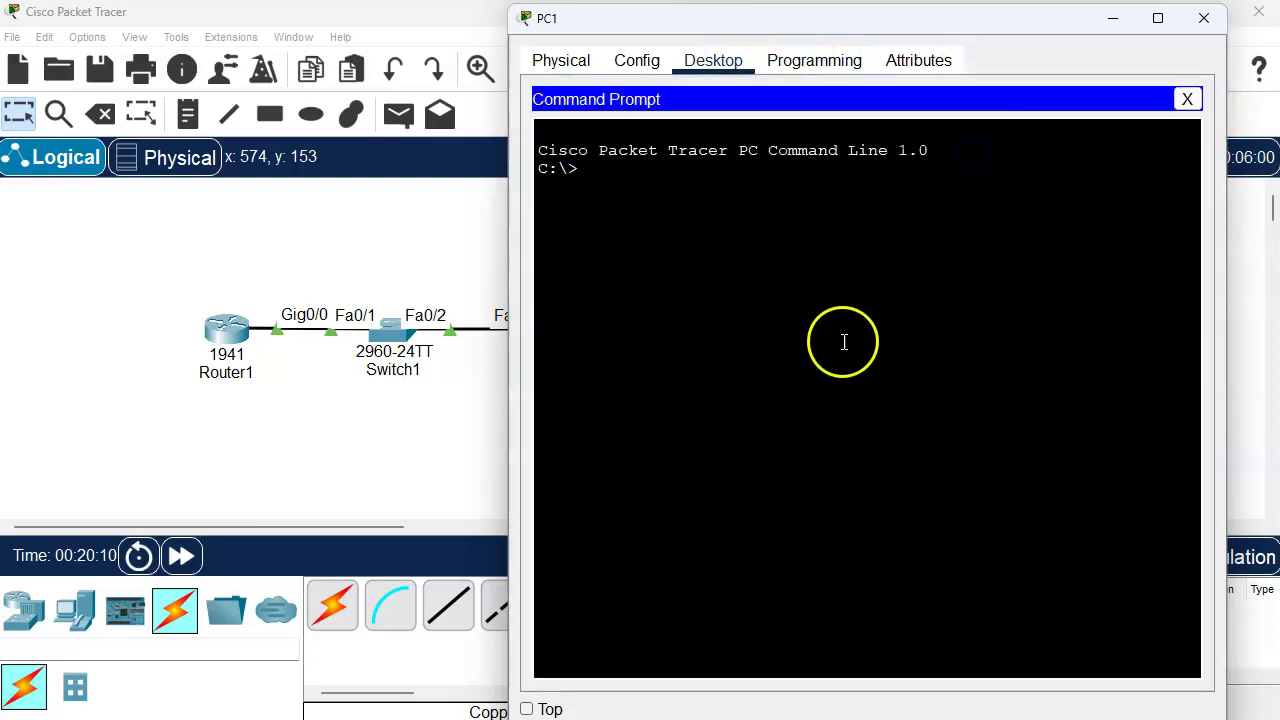
text(ip)
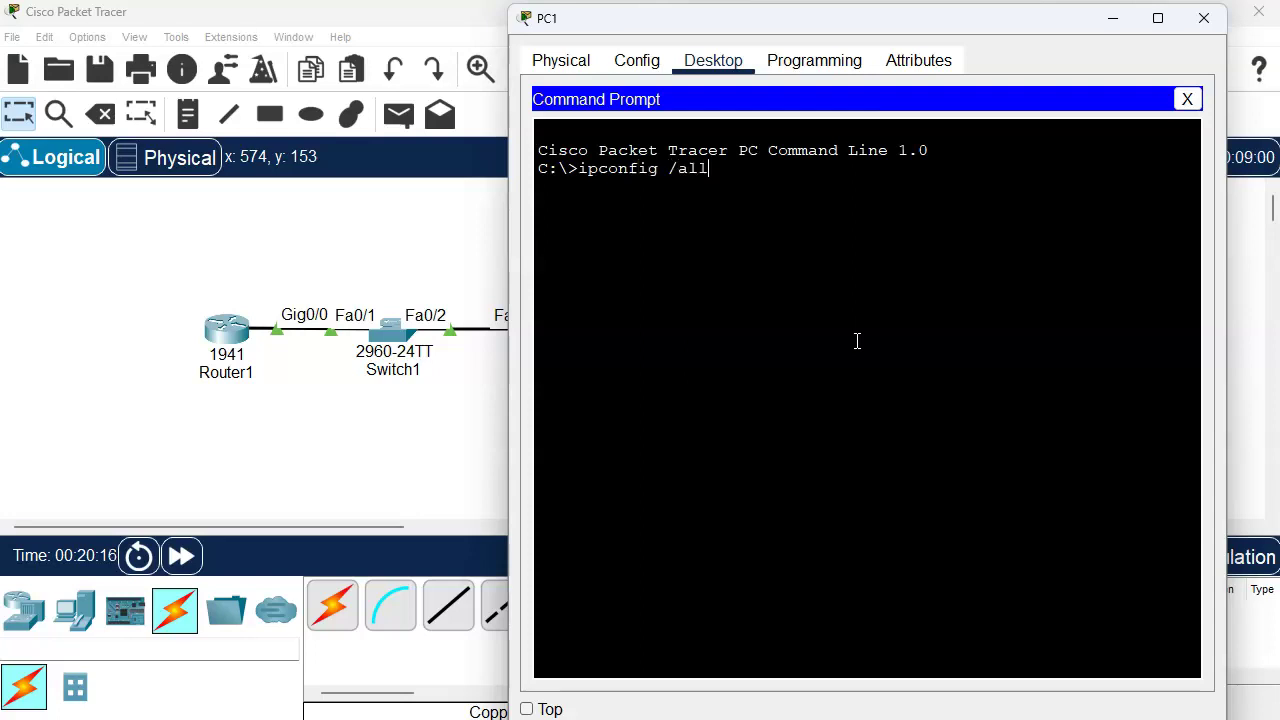
text(config /all)
key(Return)
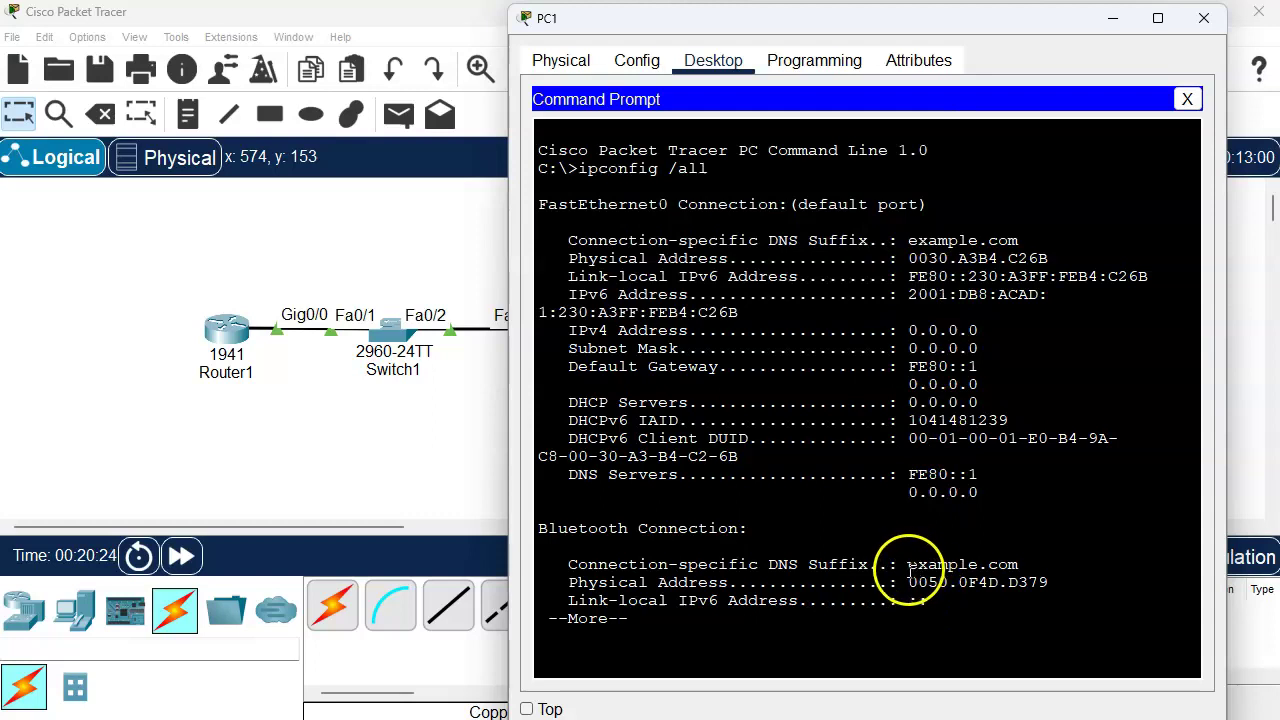
drag(908, 566, 1036, 564)
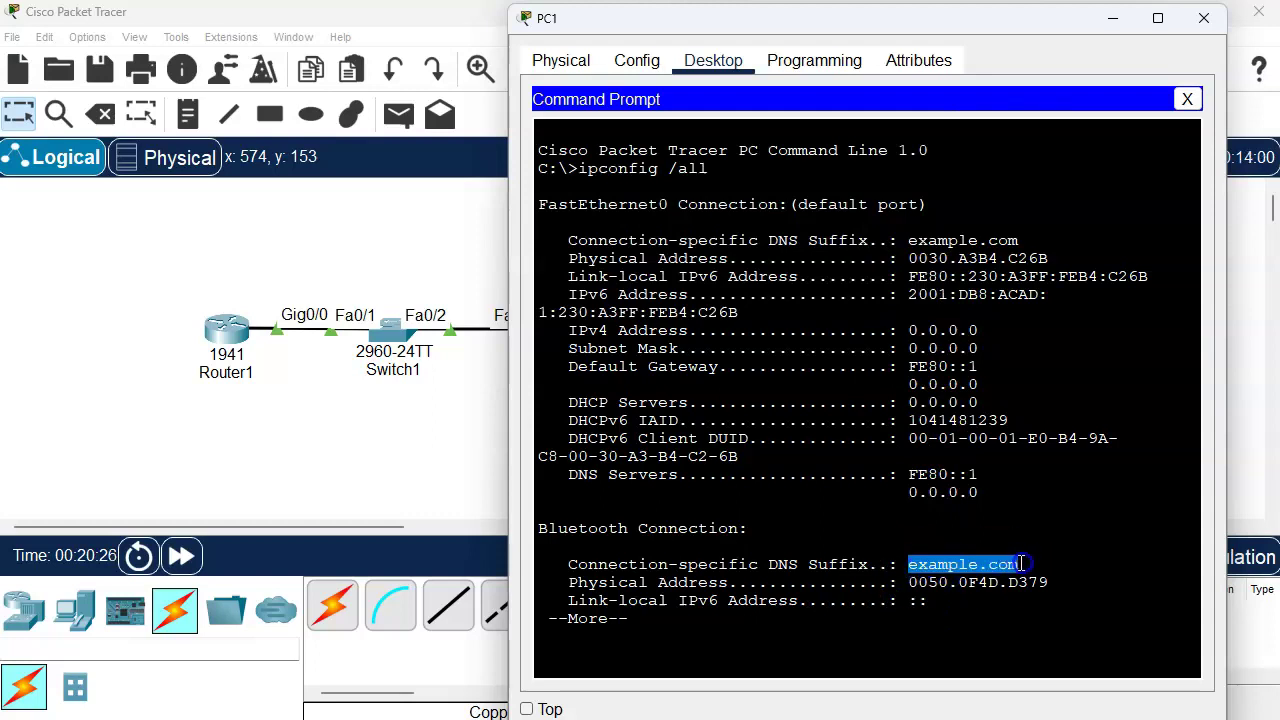
click(1022, 564)
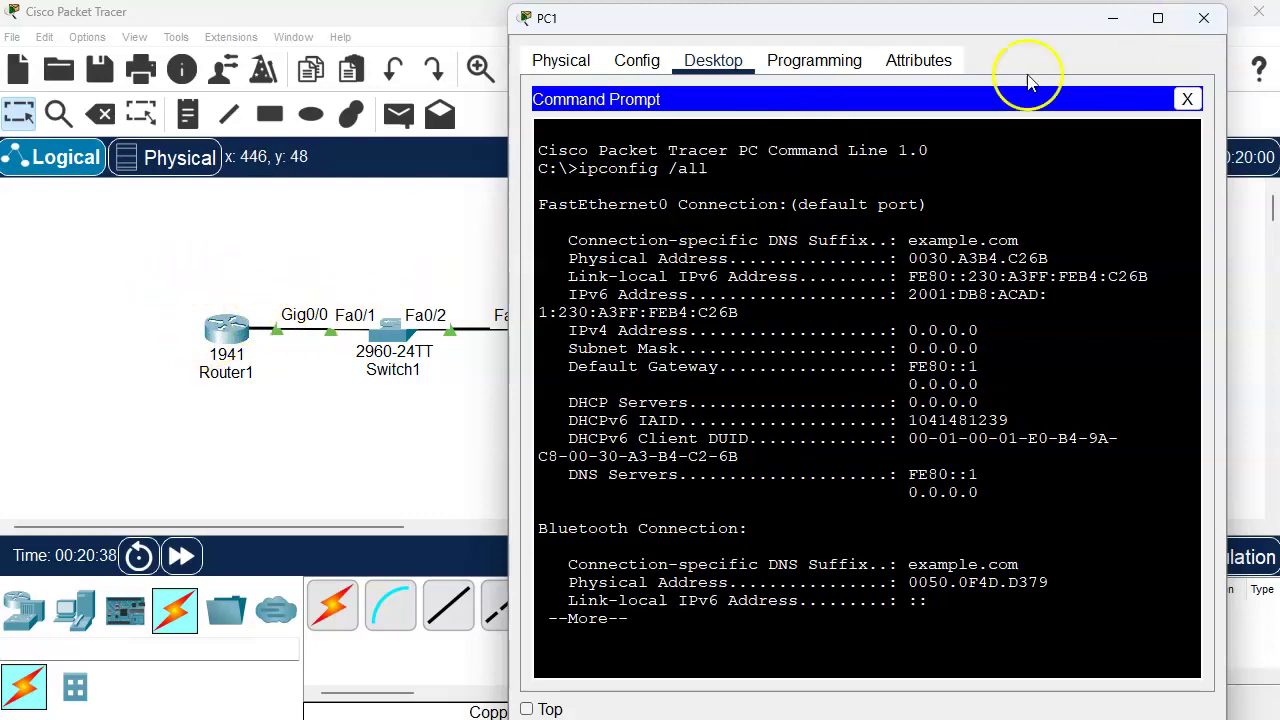
click(1205, 18)
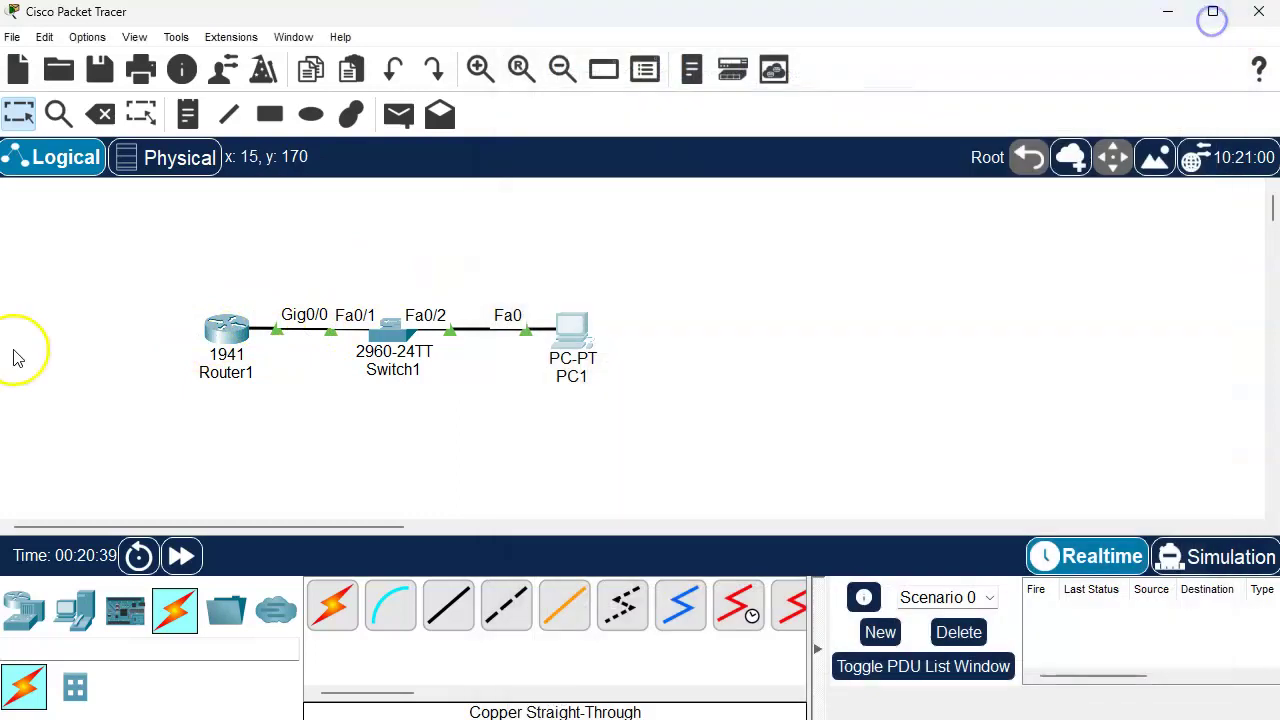
Step: Return to interface g0/0 configuration on Router1 and remove the IPv6 nd other-config-flag
click(224, 338)
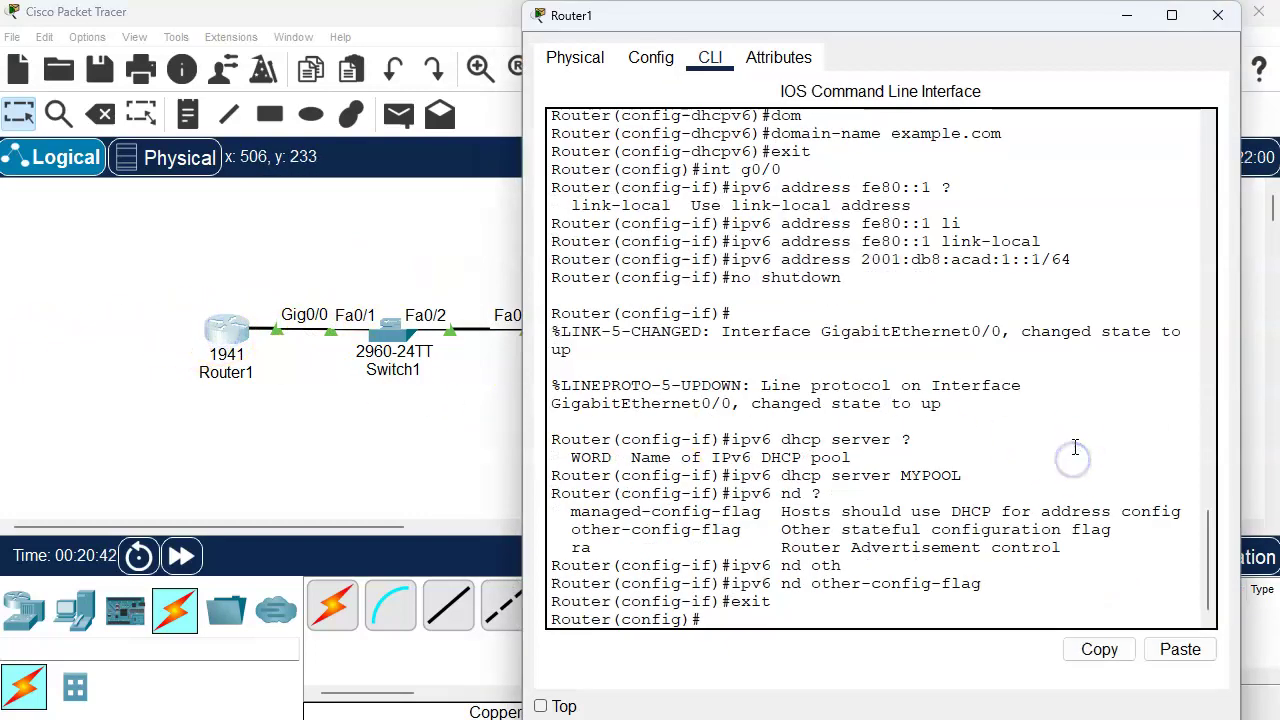
key(Up)
key(Up)
key(Up)
key(Up)
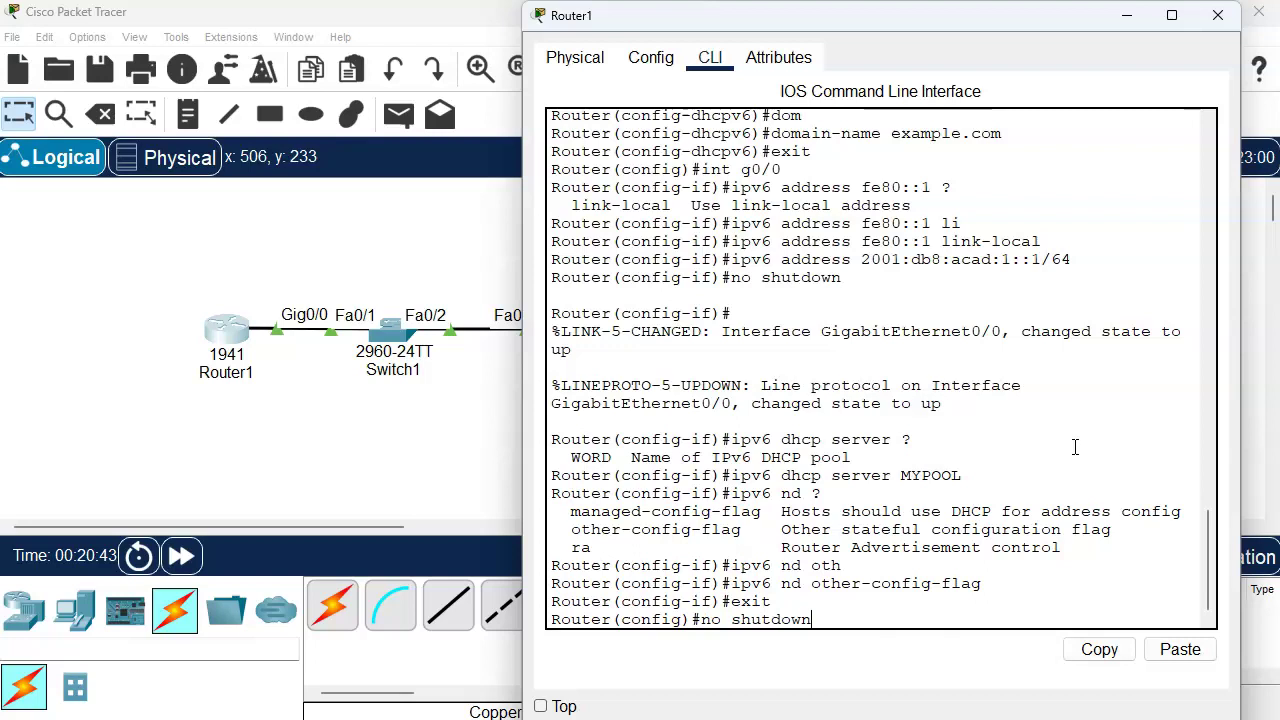
key(Up)
key(Up)
key(Return)
key(Up)
key(Up)
key(Up)
key(Down)
text(no)
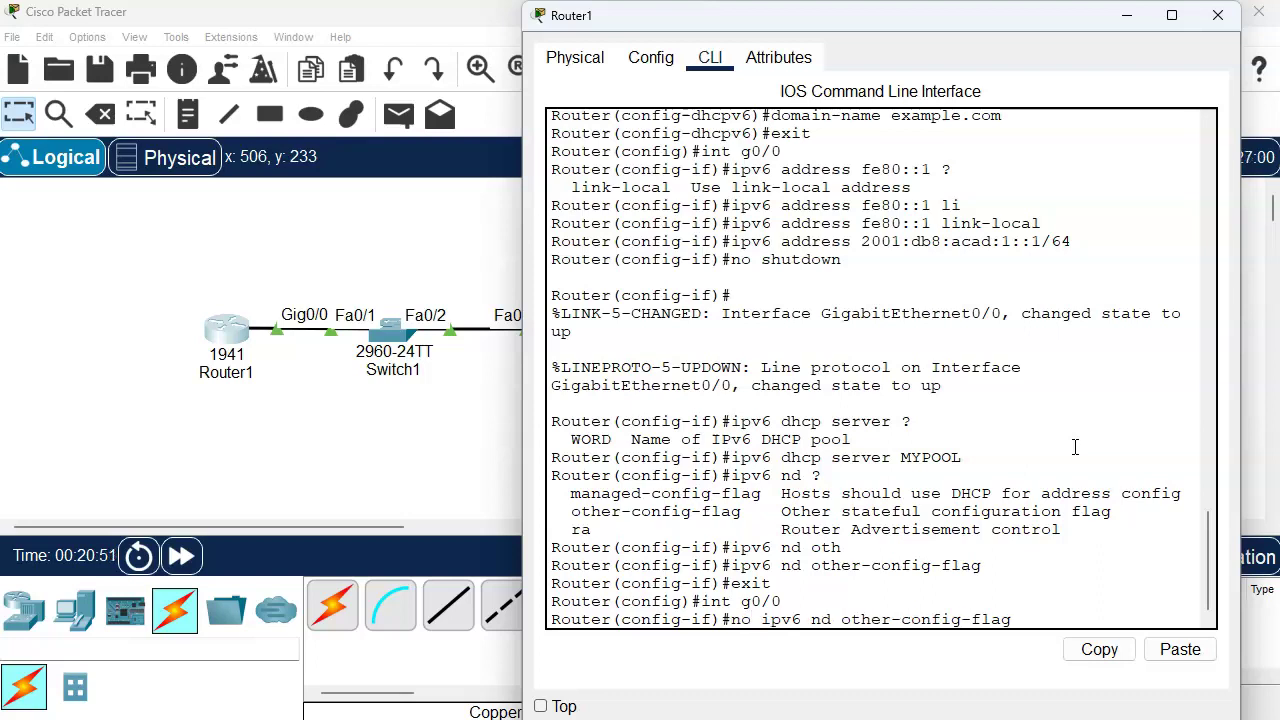
key(Return)
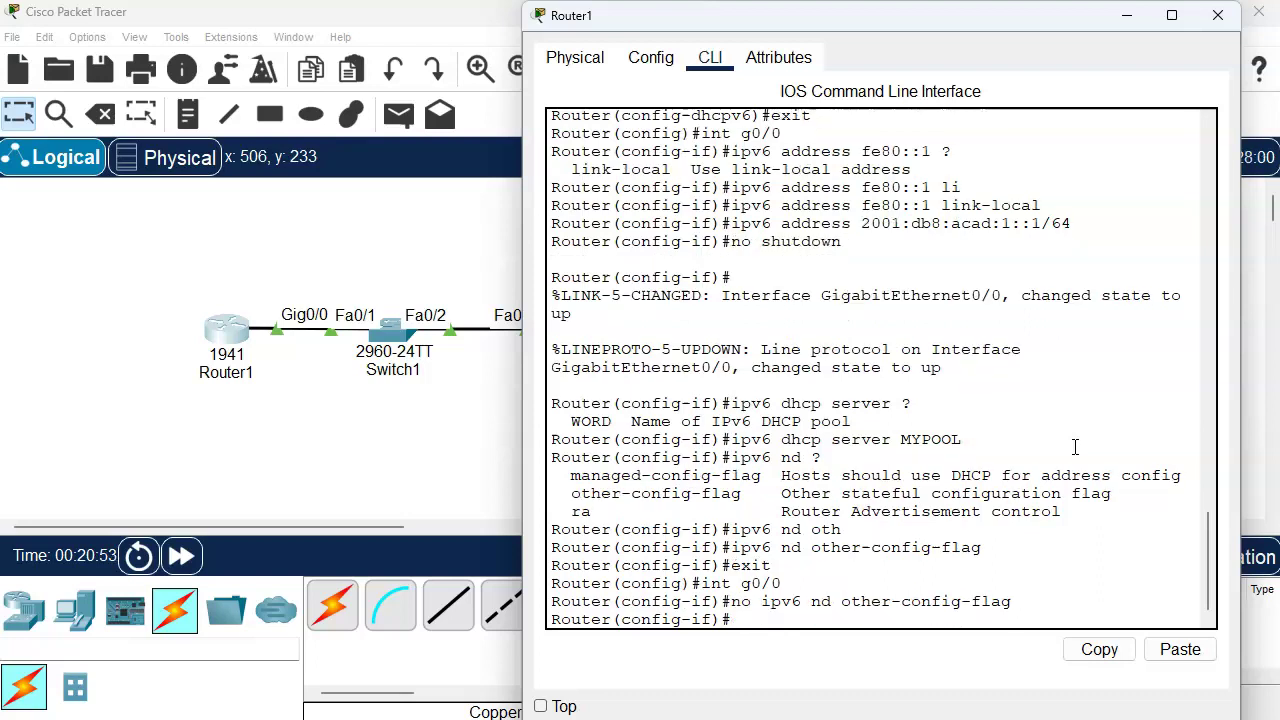
Step: Open PC1's IP configuration and renew its IPv6 addressing by switching from Automatic to Static and back to Automatic
click(1127, 21)
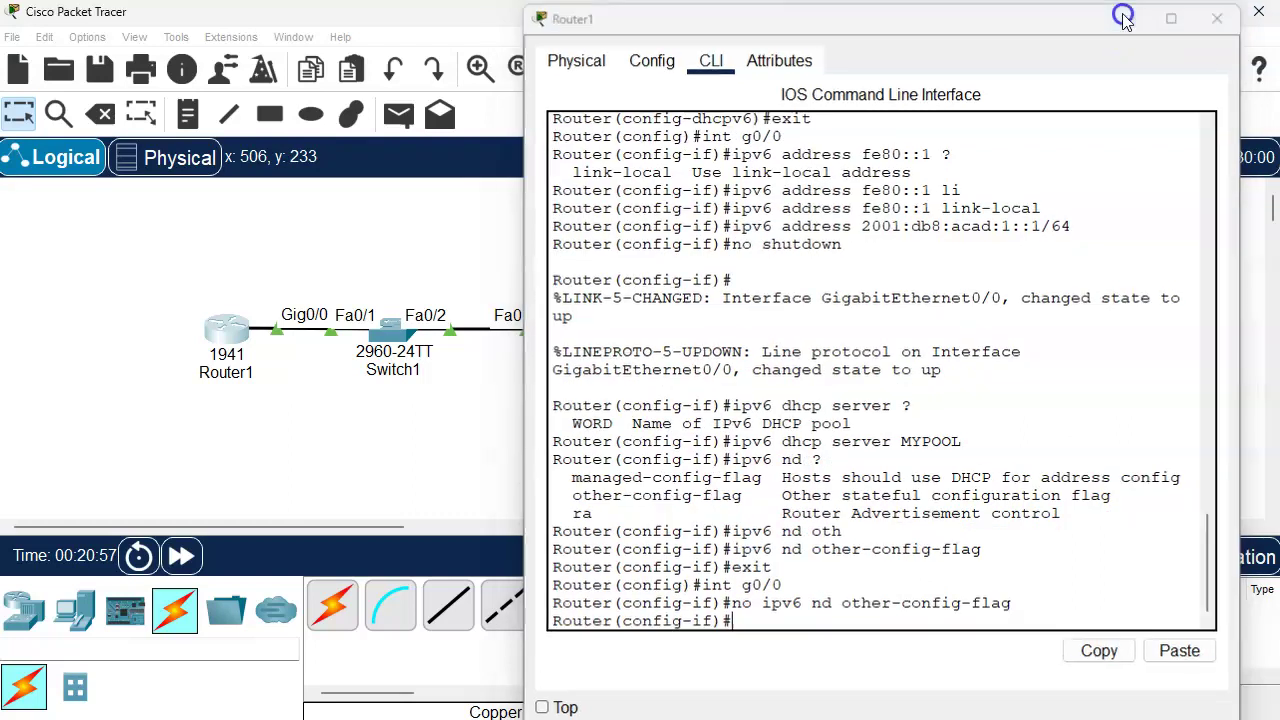
click(1127, 21)
click(570, 337)
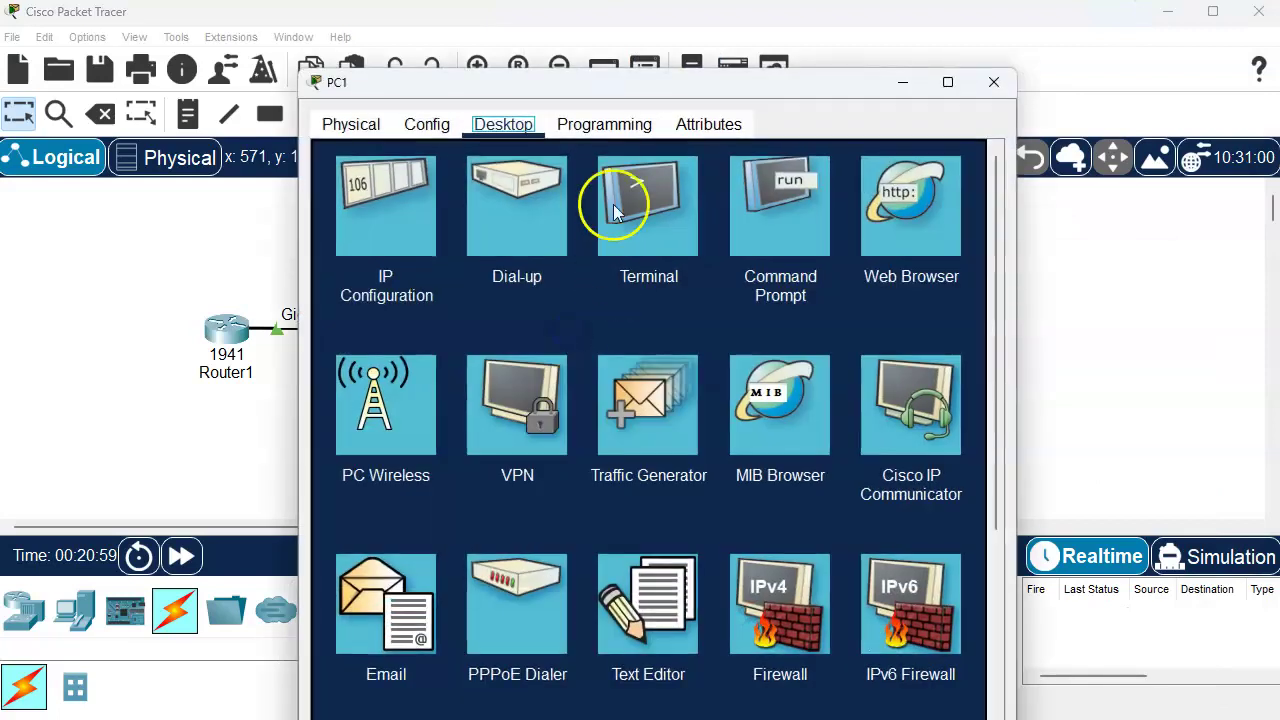
drag(731, 85, 868, 42)
click(516, 180)
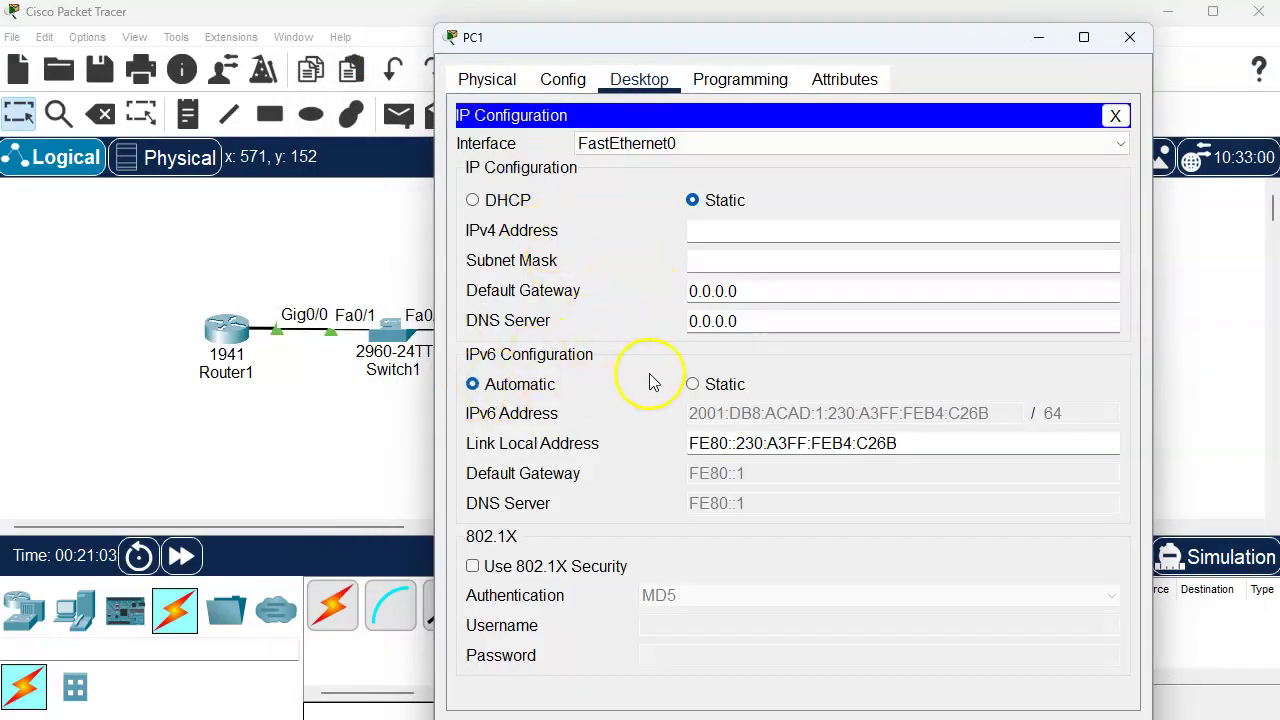
click(693, 384)
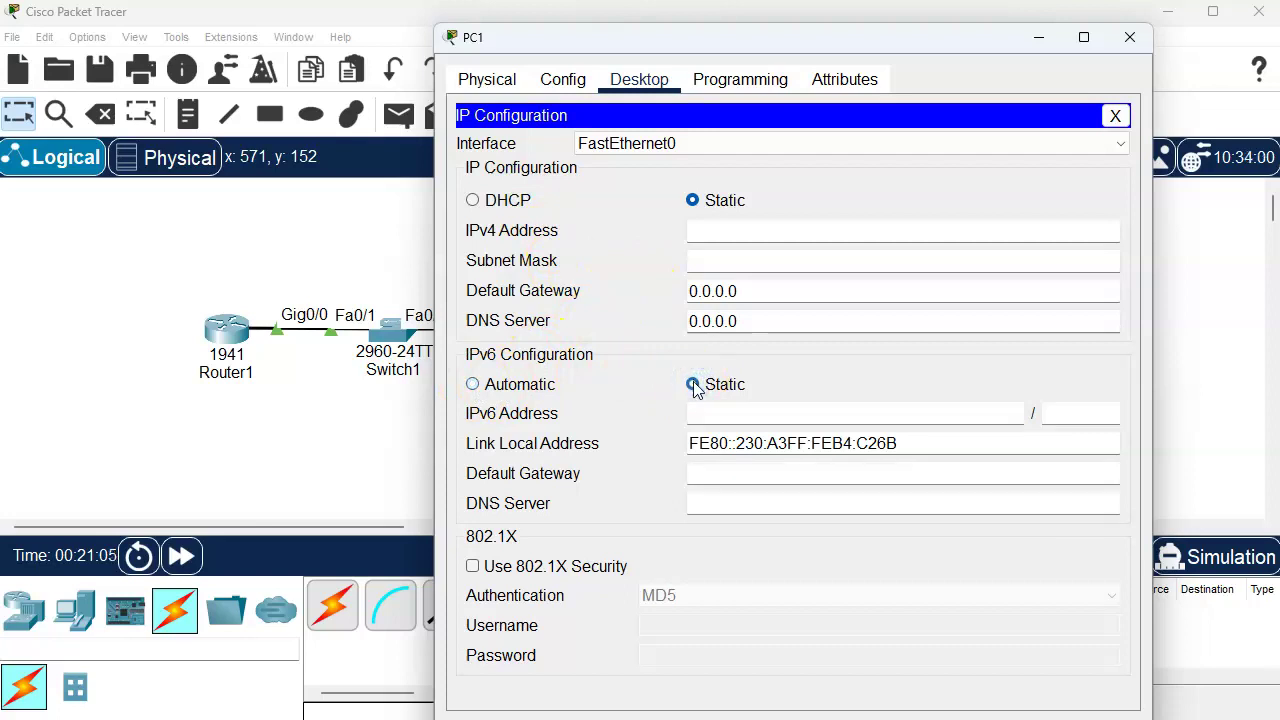
click(472, 384)
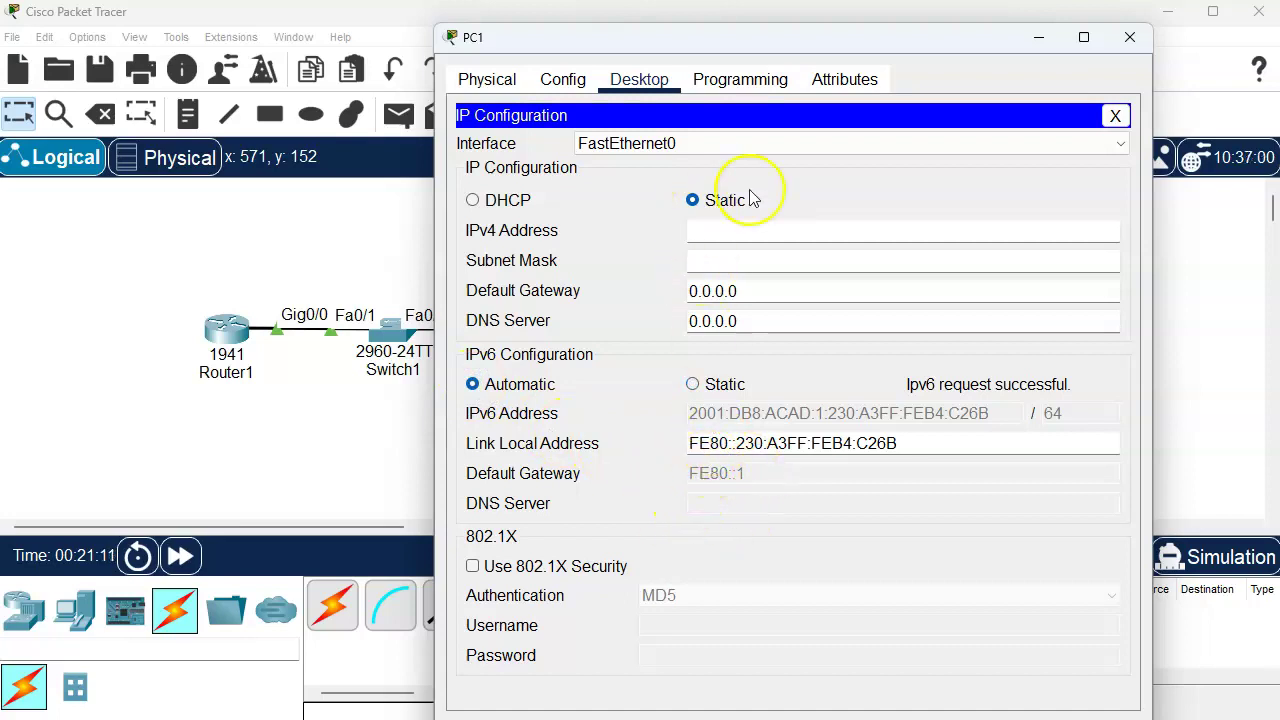
Step: Run ipconfig /all in PC1's command prompt, check the DNS suffix and DNS servers entries, and close the PC window
click(1114, 115)
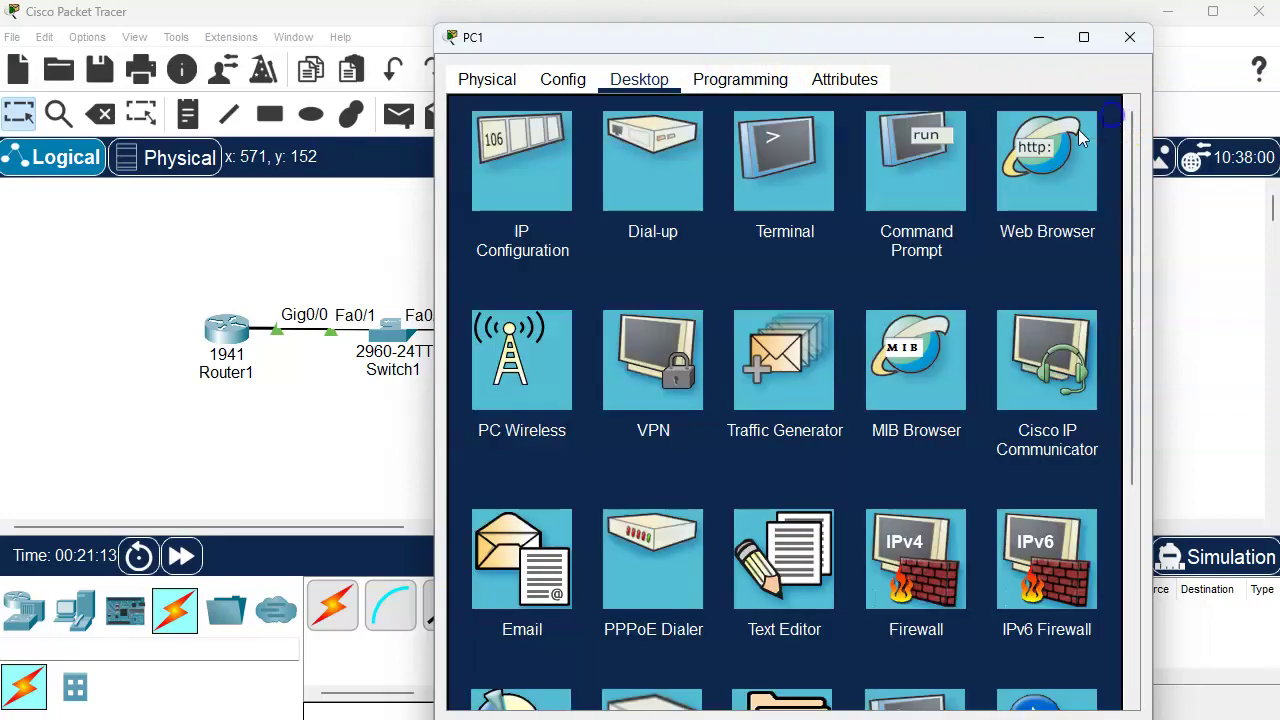
click(916, 170)
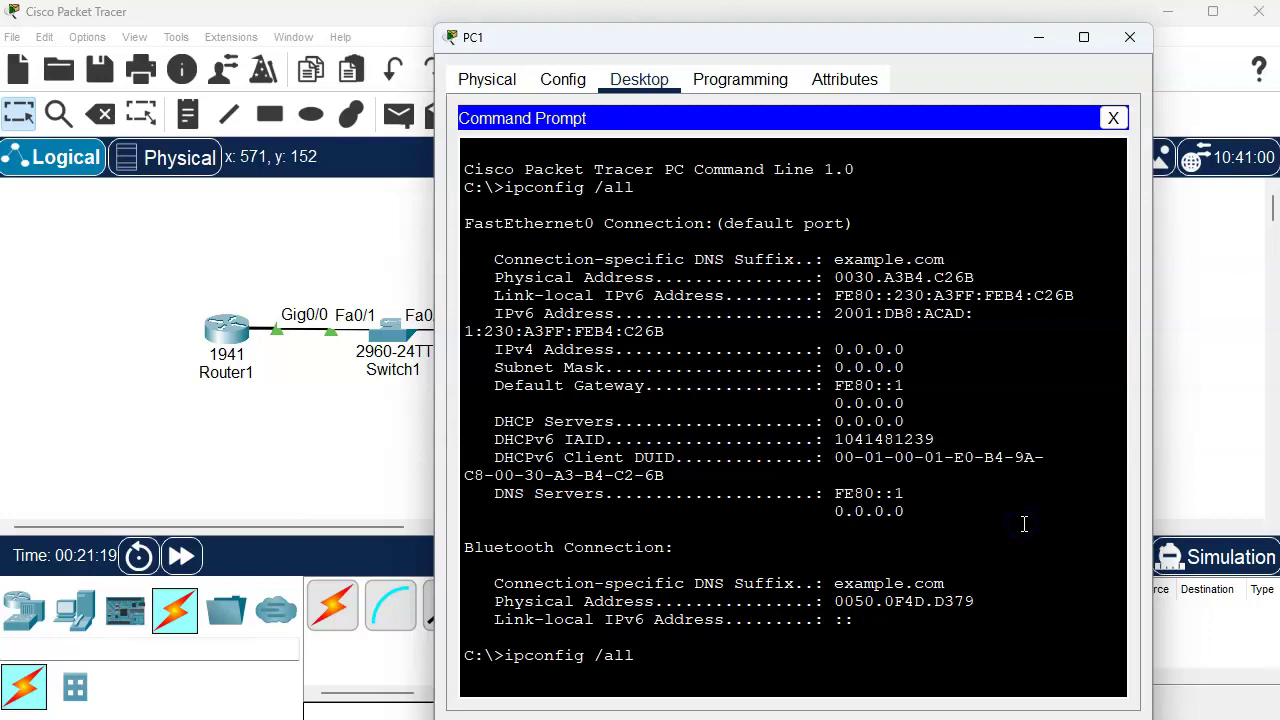
key(Return)
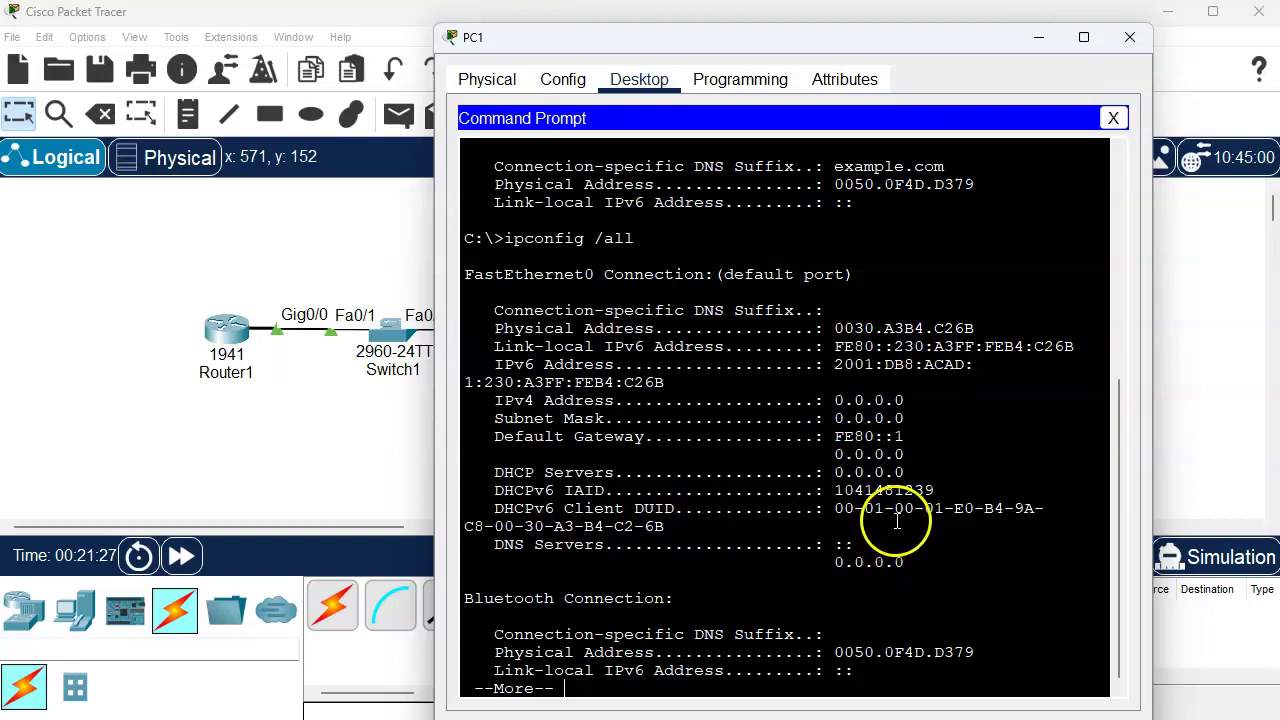
scroll(892, 526, down, 1)
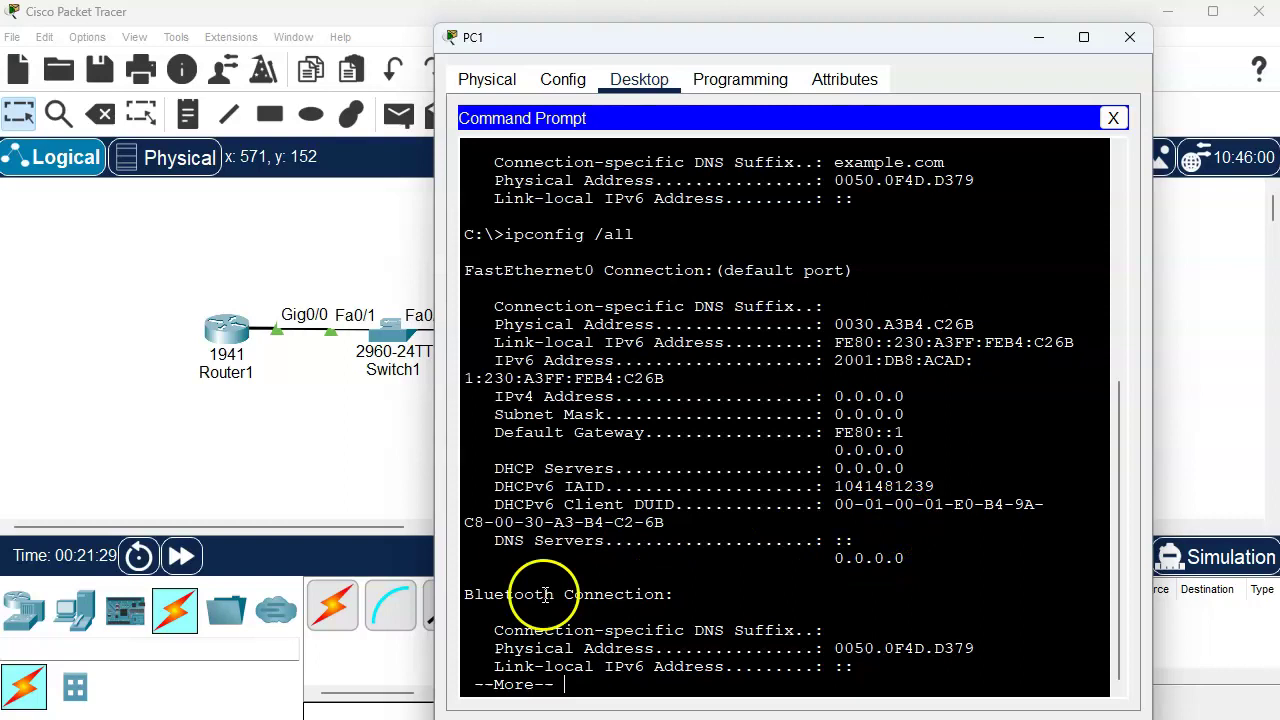
drag(494, 630, 466, 614)
drag(620, 618, 816, 630)
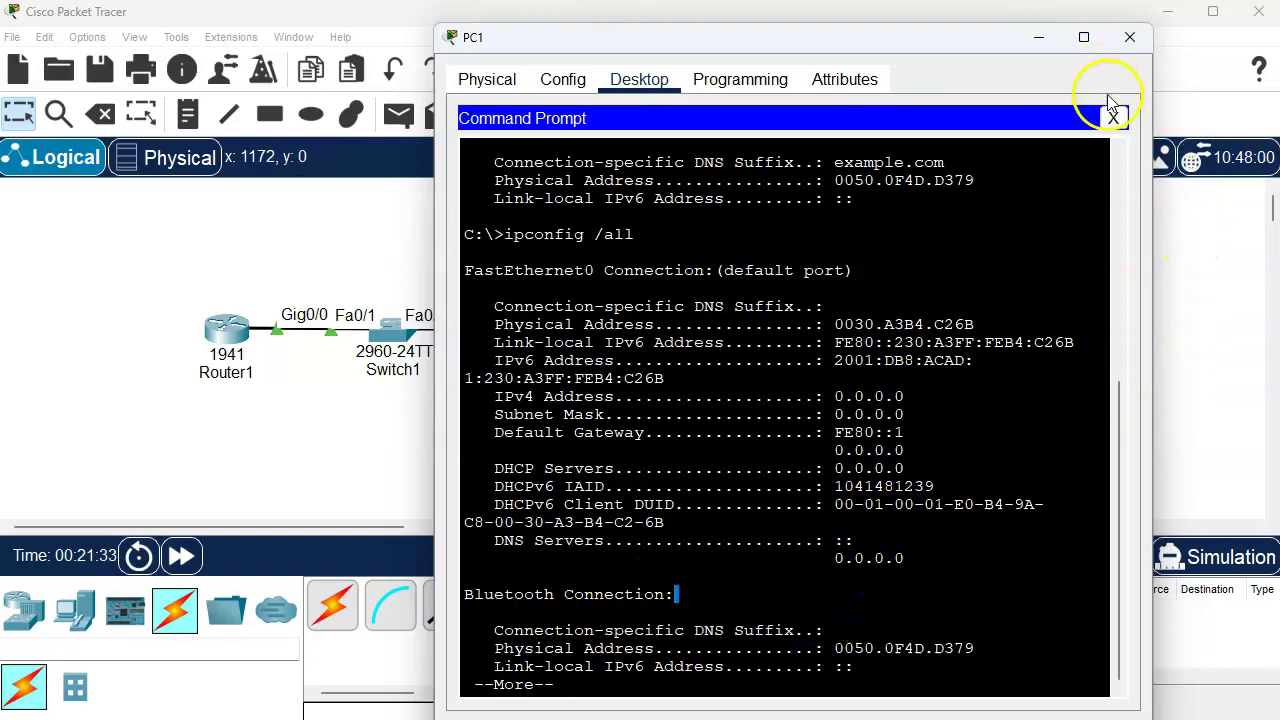
click(1130, 37)
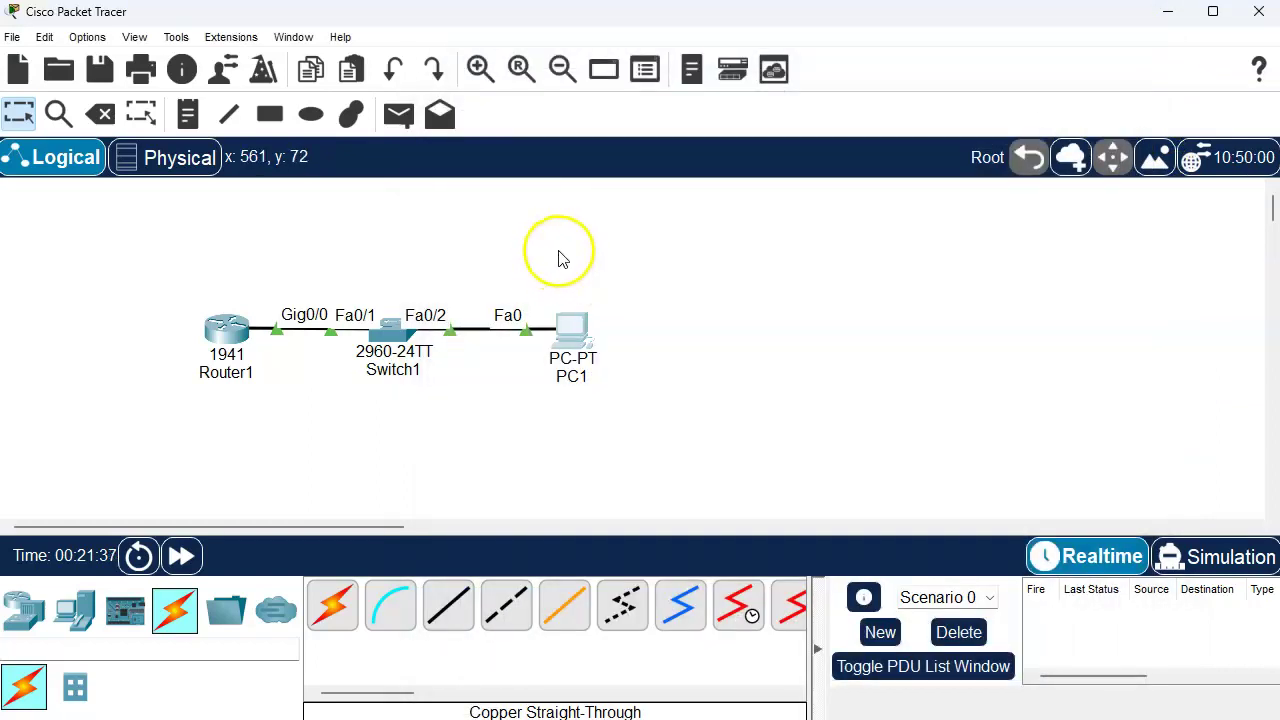